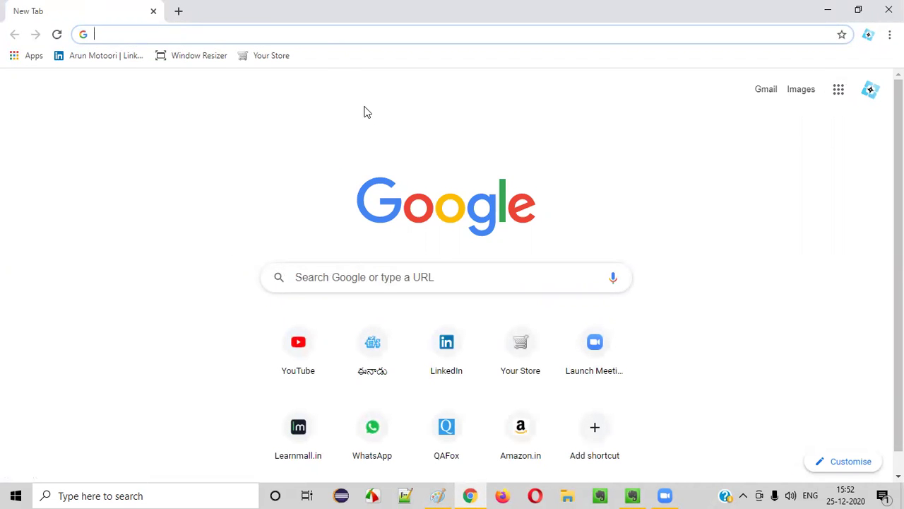
- Search Google for "lighthouse" and open the Lighthouse extension's page in the Chrome Web Store
text(ligh)
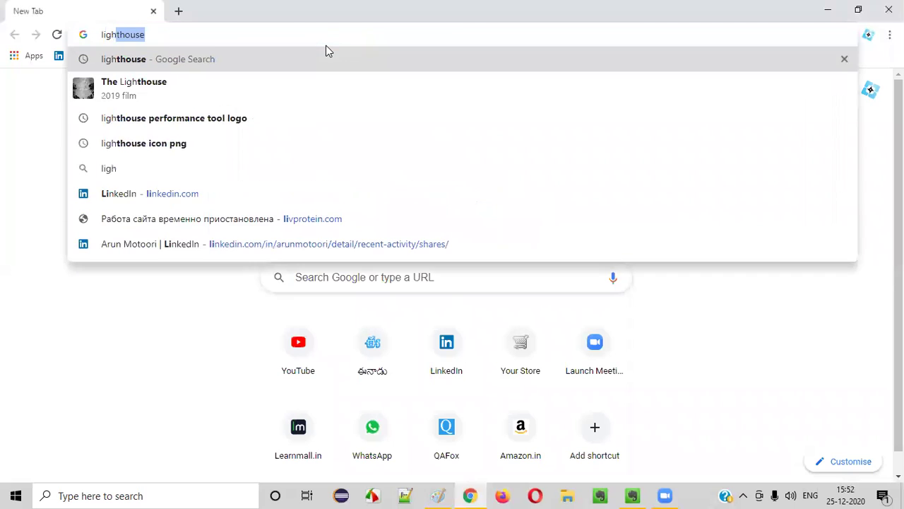
text(thouse)
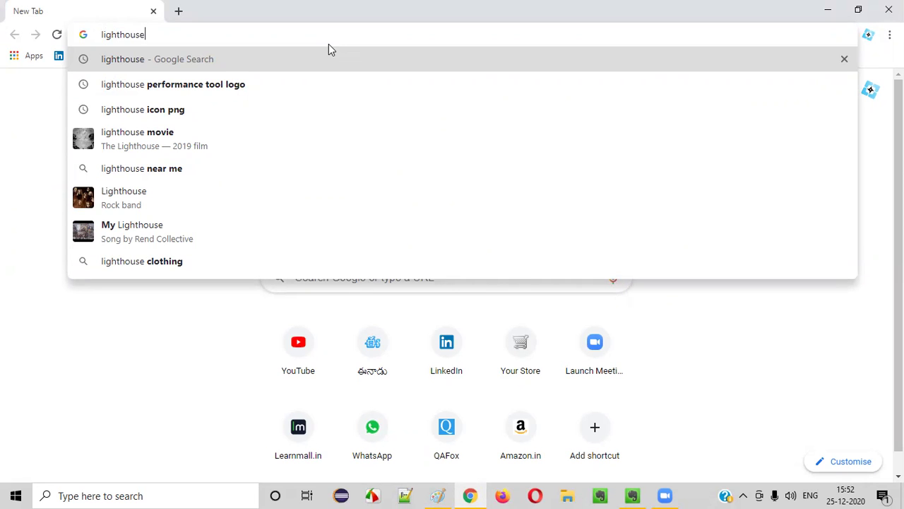
key(Return)
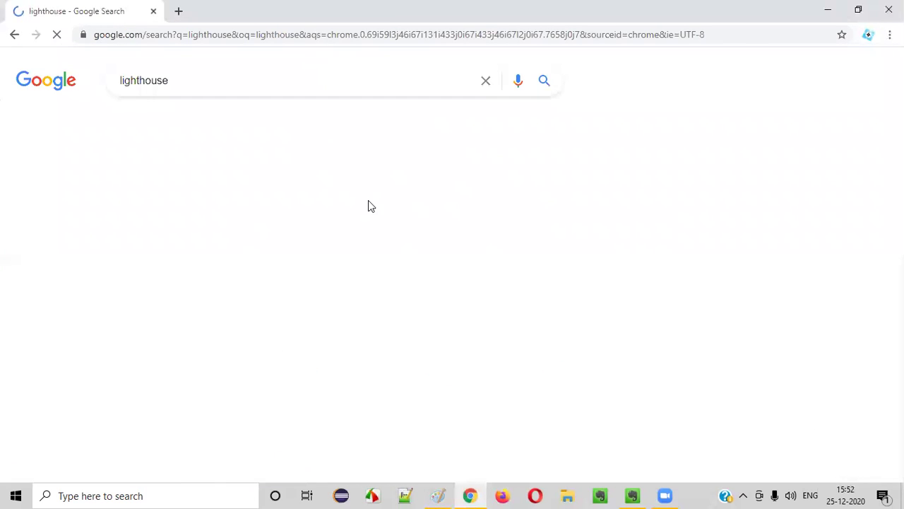
scroll(354, 246, down, 2)
scroll(356, 246, up, 2)
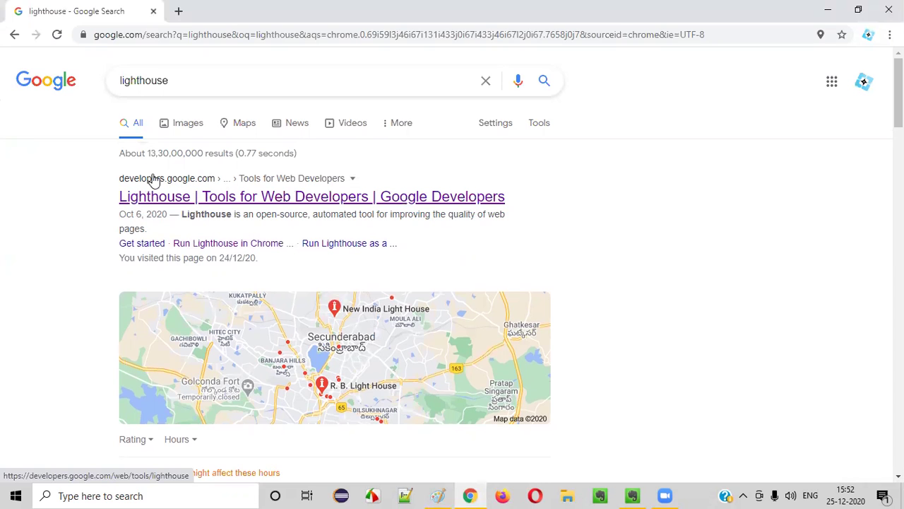
scroll(218, 230, down, 10)
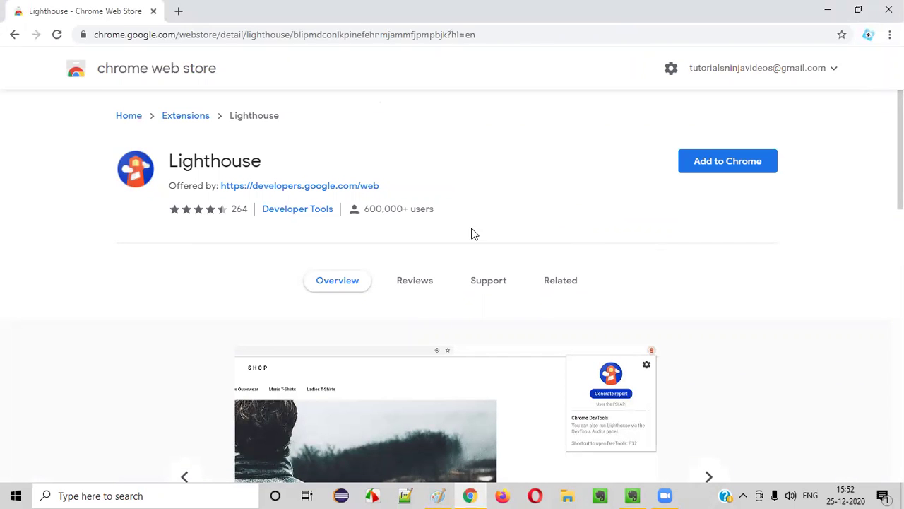
- Add the Lighthouse extension to Chrome and dismiss the installation notice
double_click(178, 162)
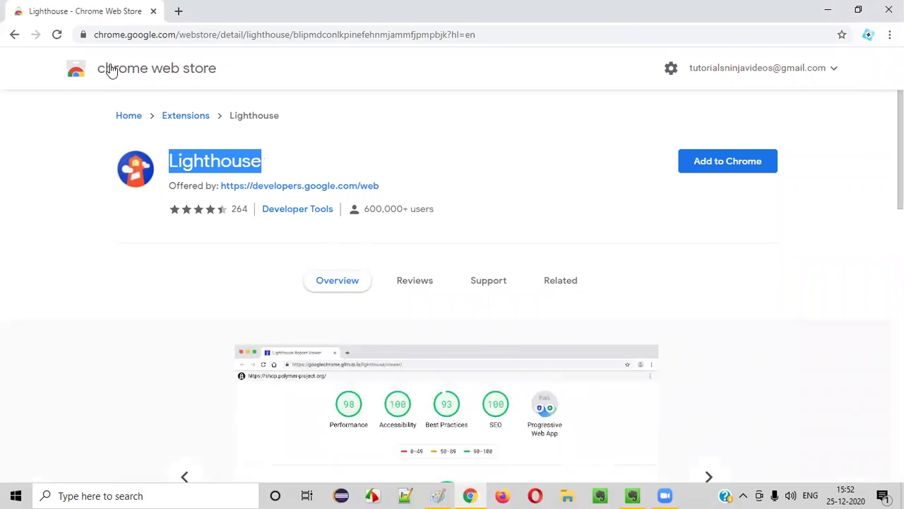
click(733, 205)
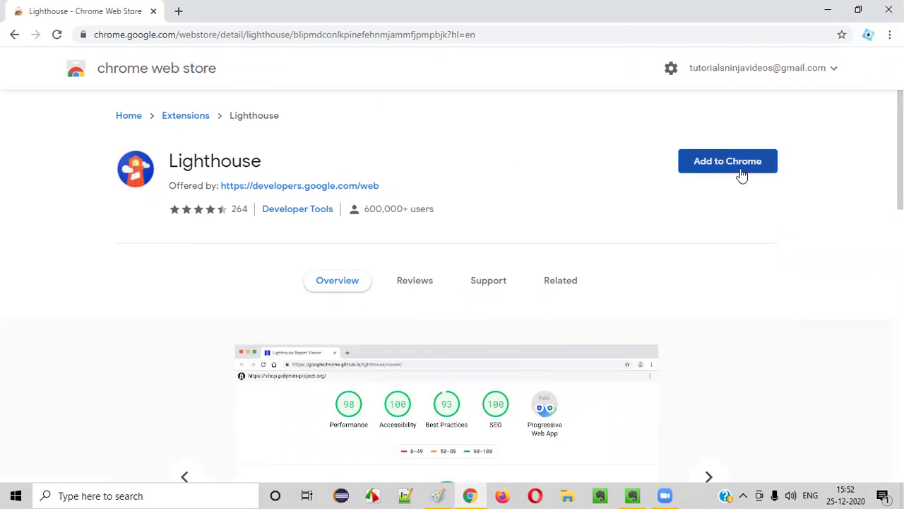
click(741, 174)
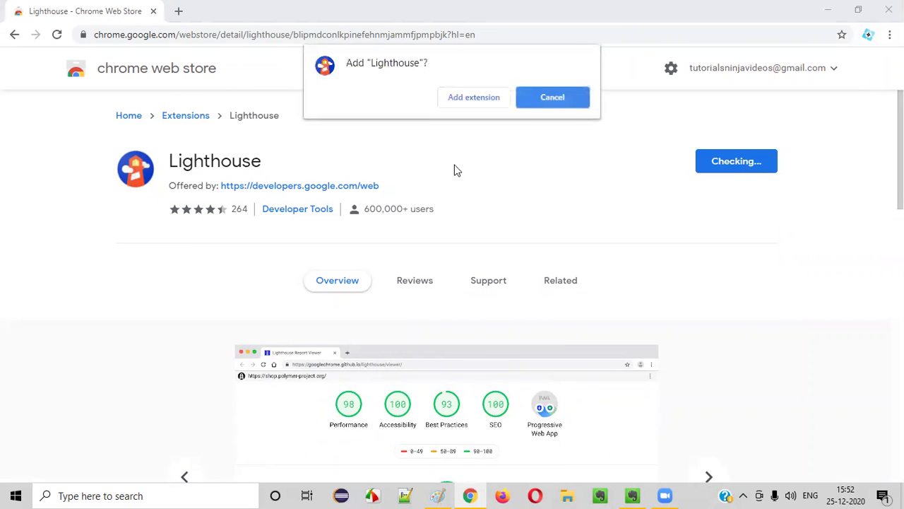
click(475, 97)
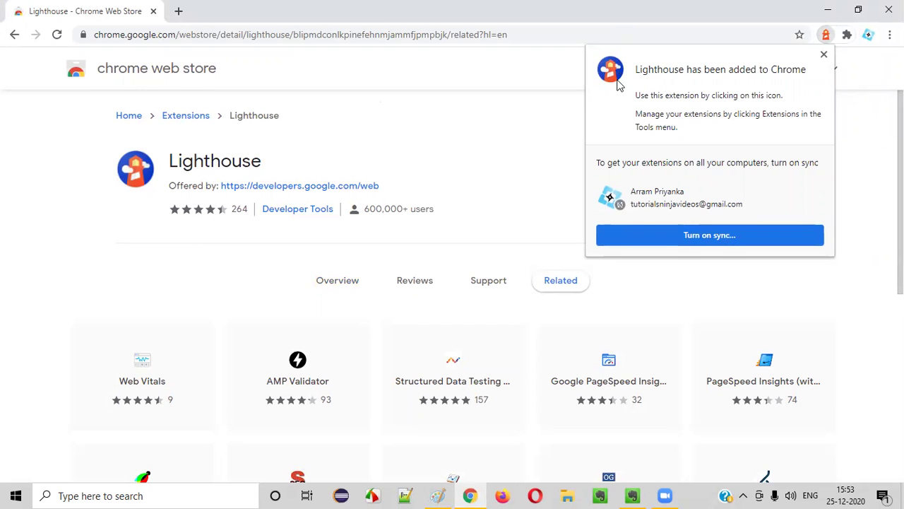
click(824, 56)
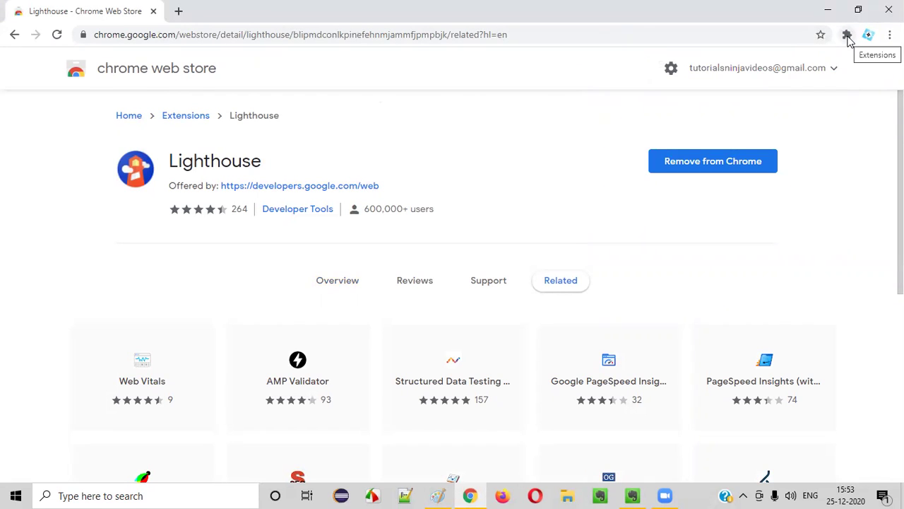
- Pin the Lighthouse extension to the browser toolbar
click(847, 35)
click(816, 130)
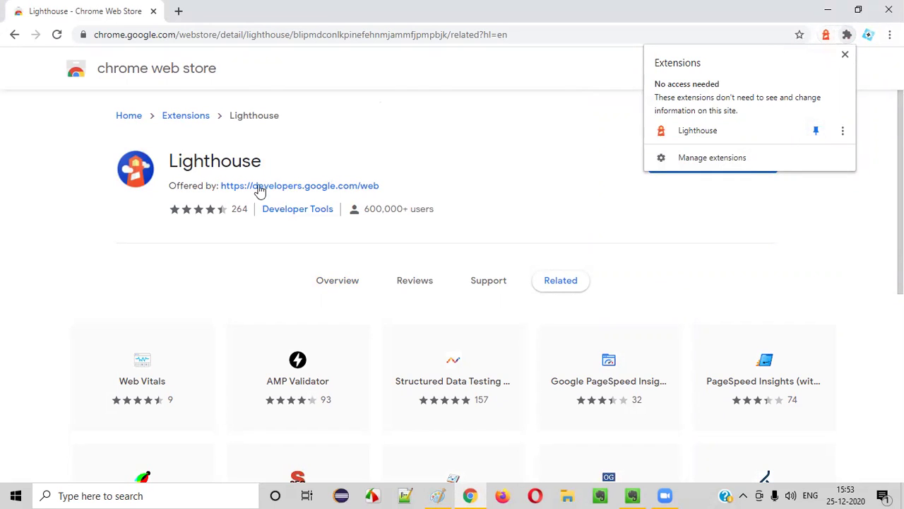
click(59, 200)
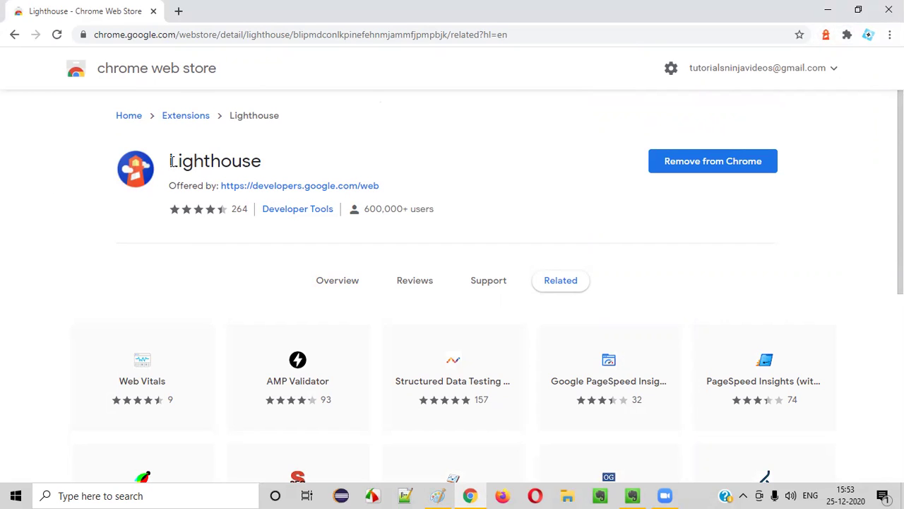
drag(171, 161, 297, 175)
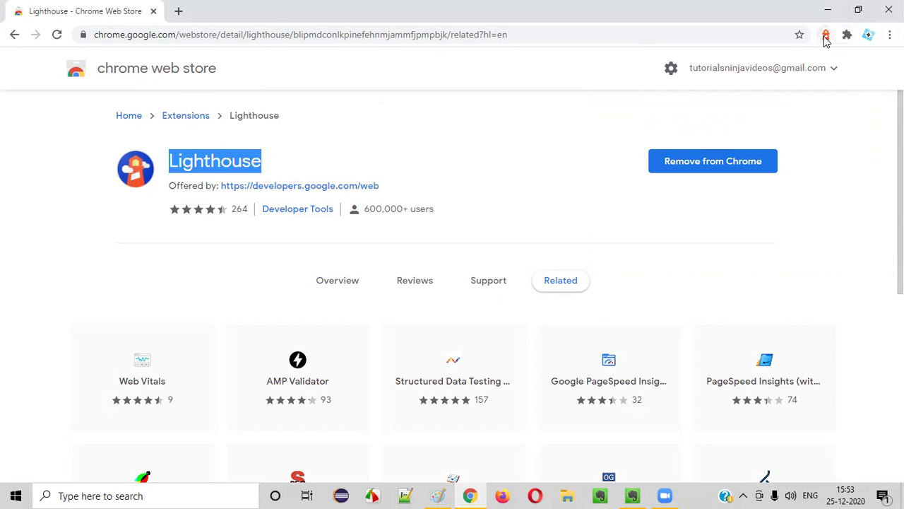
- Open tutorialsninja.com/demo in a new tab and close the Chrome Web Store tab
click(176, 12)
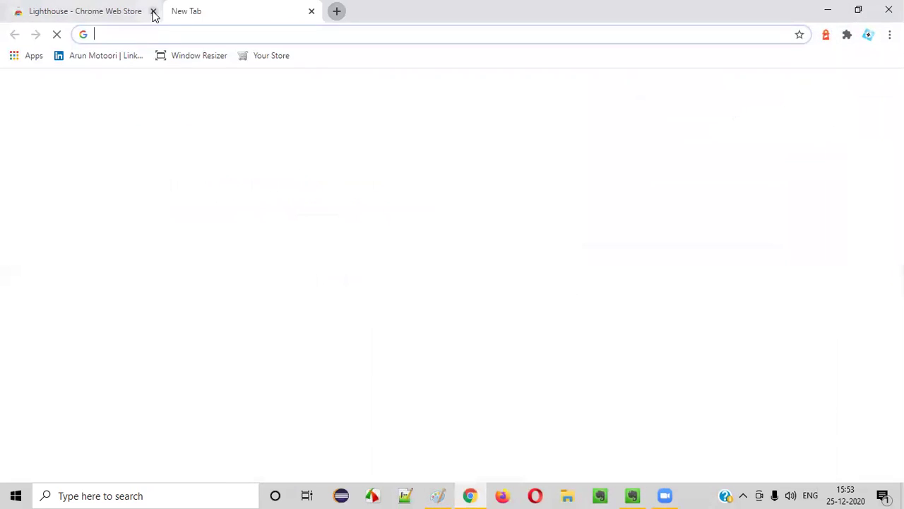
click(153, 11)
click(107, 38)
text(tutorialsninja.com/demo)
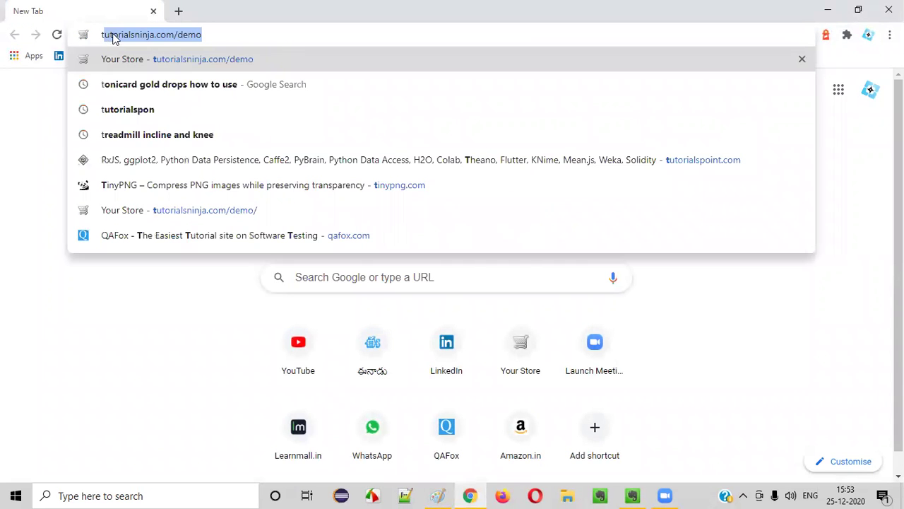
key(Right)
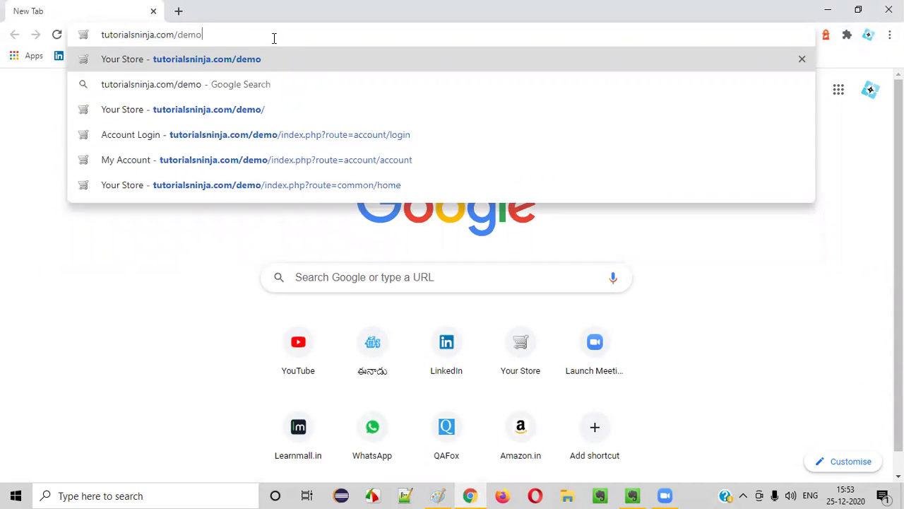
key(Return)
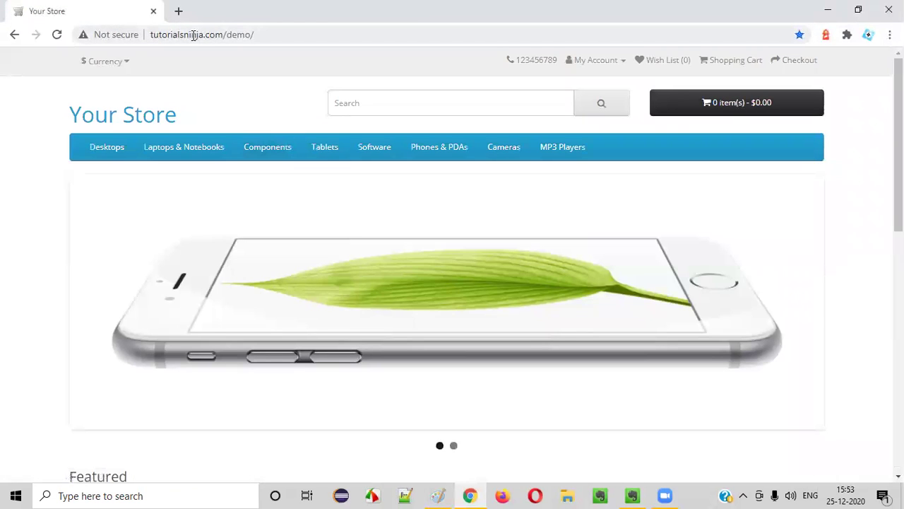
- Look over the demo store's home page and the list of Lighthouse testing types in Paint, returning to Chrome
scroll(428, 216, down, 9)
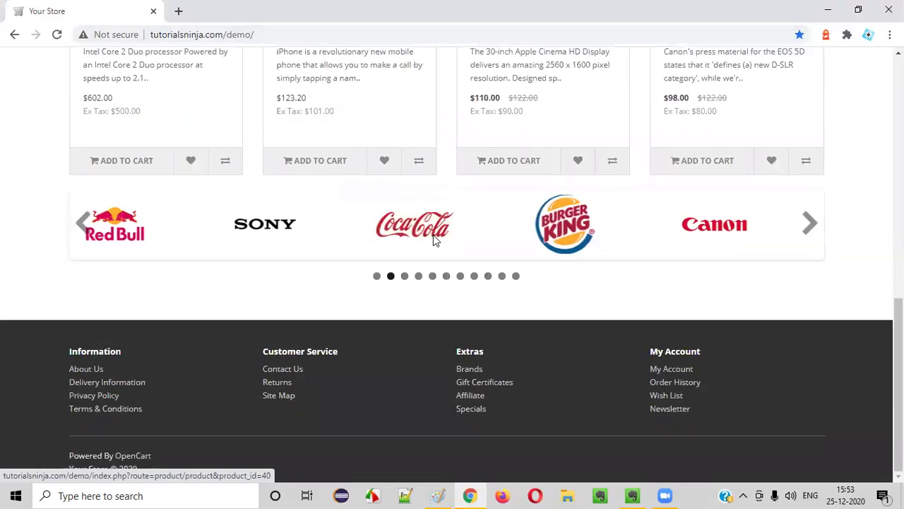
scroll(433, 234, up, 9)
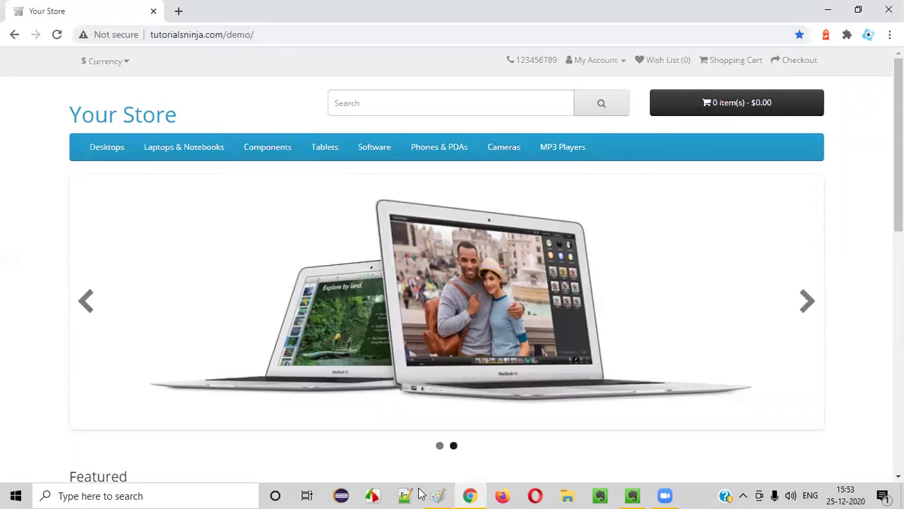
mouse_move(439, 493)
click(431, 452)
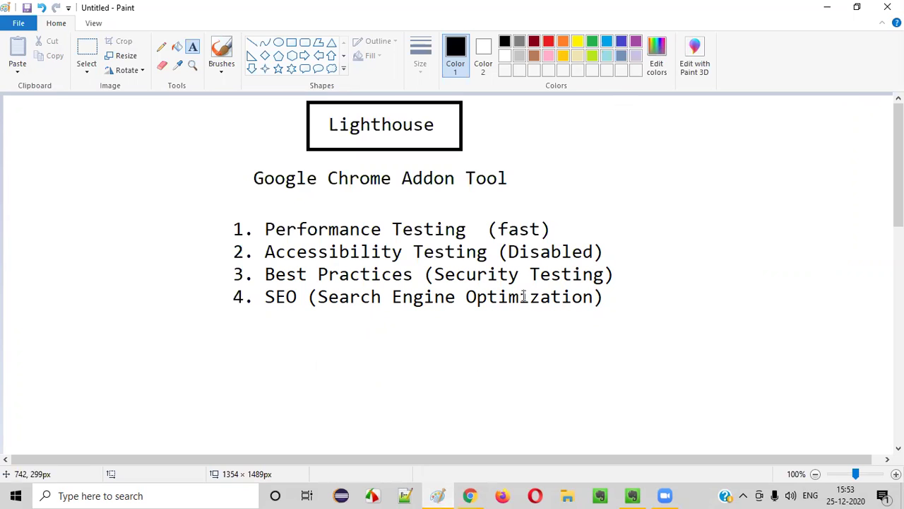
mouse_move(470, 495)
click(485, 452)
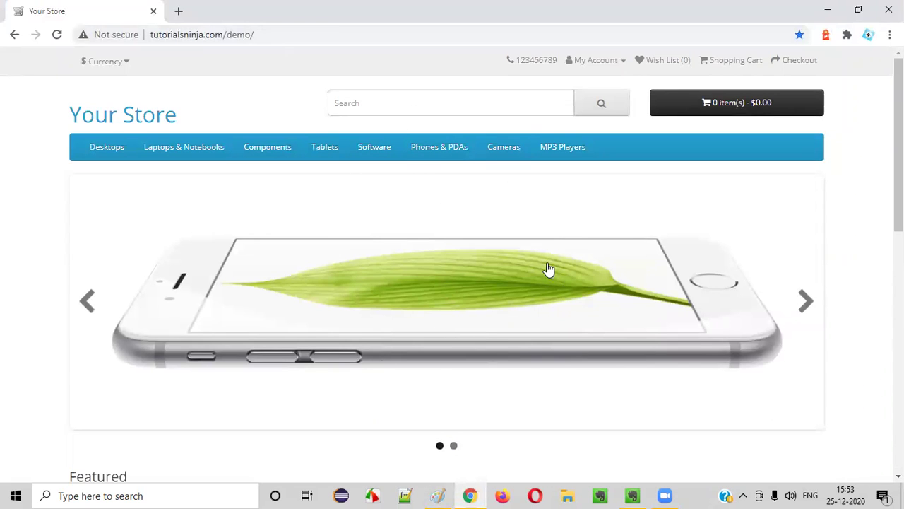
click(470, 495)
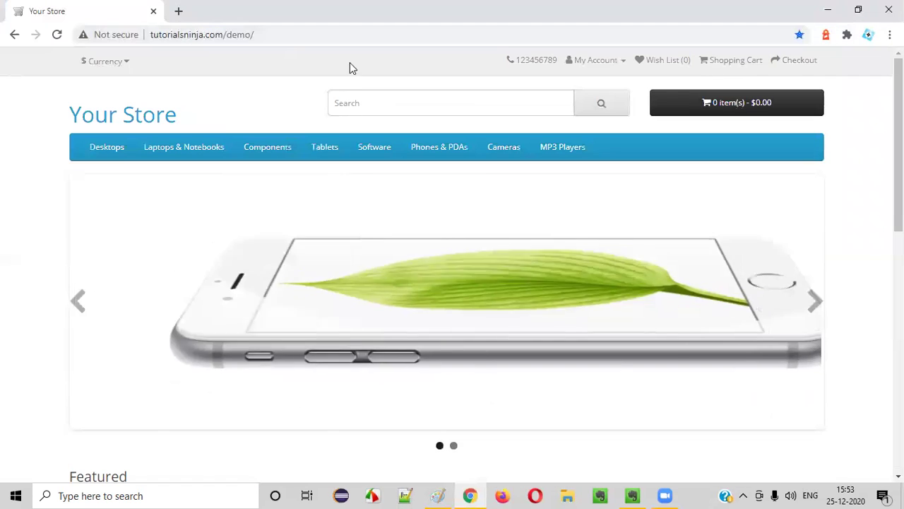
click(470, 495)
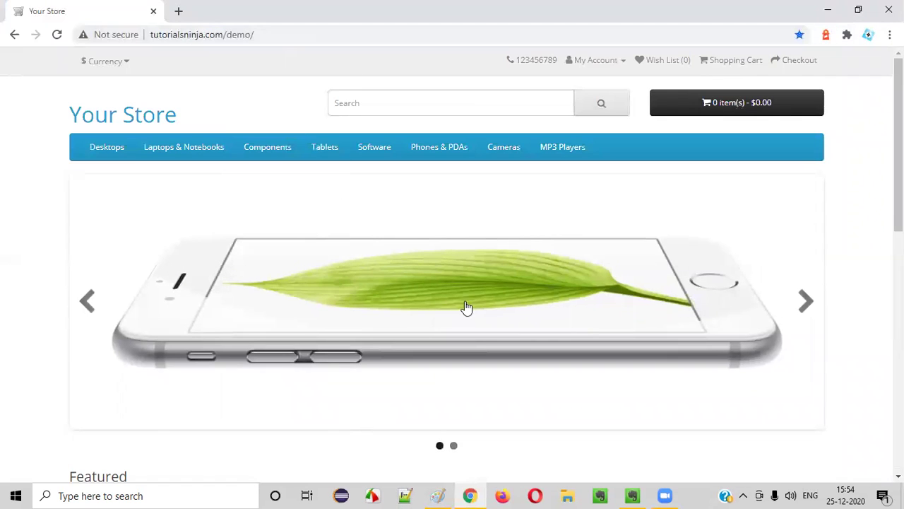
- Open the iMac product page from the store's Mac category under Desktops and look through it
mouse_move(120, 151)
click(113, 194)
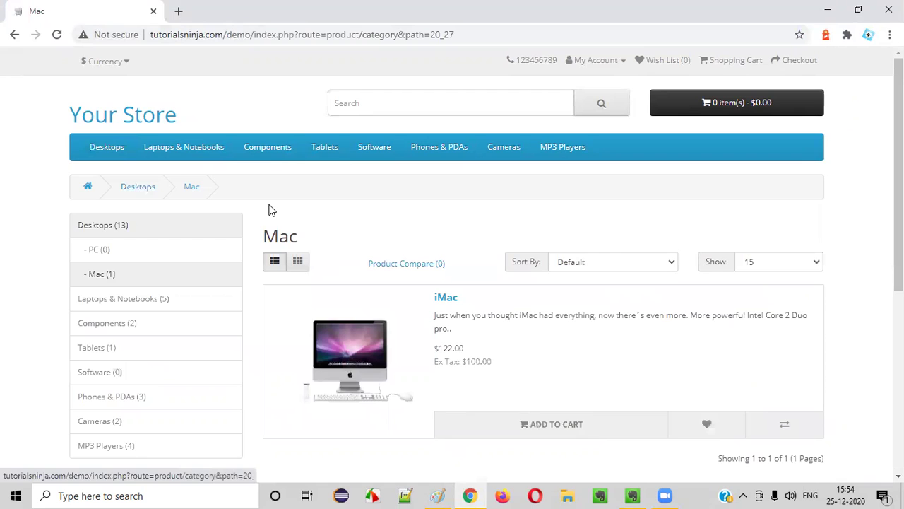
scroll(599, 294, down, 5)
scroll(394, 238, up, 3)
click(369, 228)
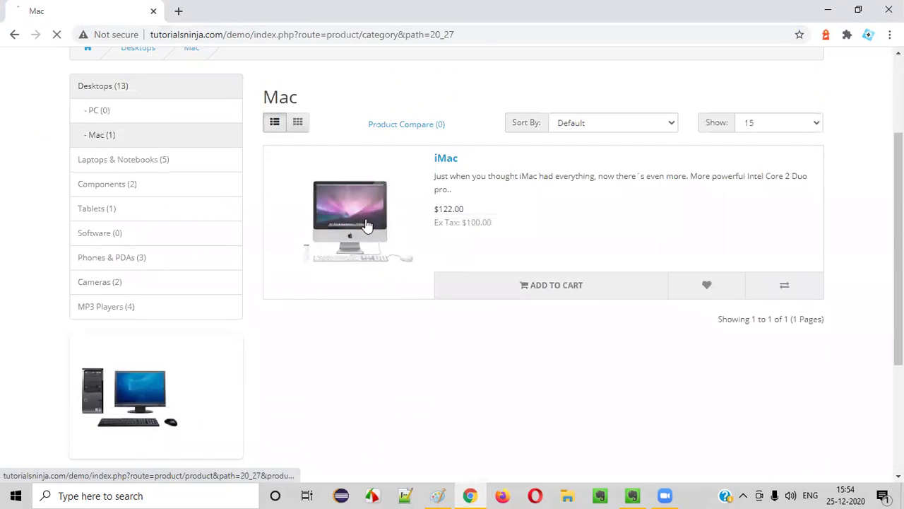
scroll(660, 259, down, 6)
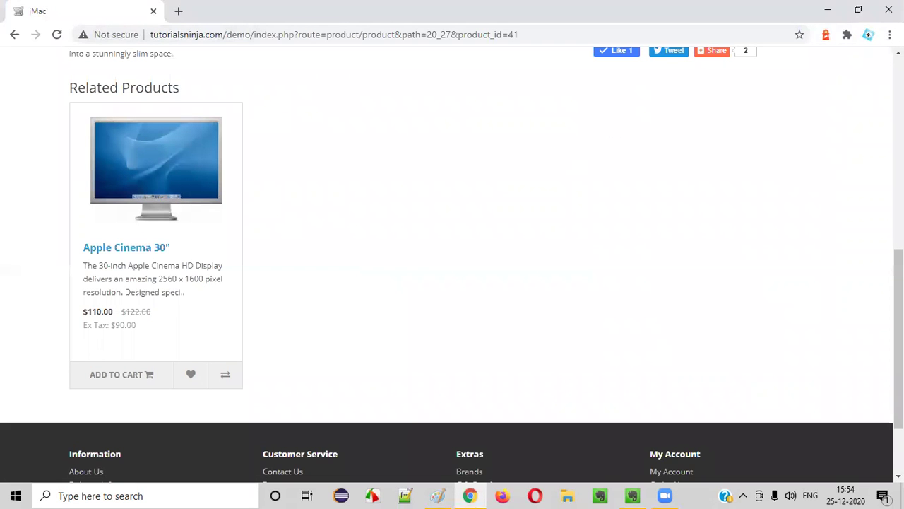
drag(899, 339, 899, 148)
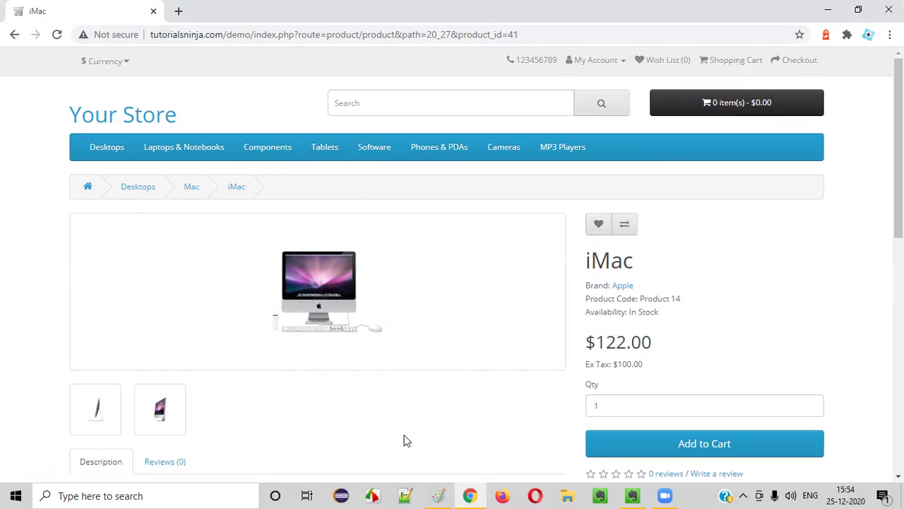
- Generate a Lighthouse report for the iMac product page with the extension
mouse_move(438, 494)
click(826, 38)
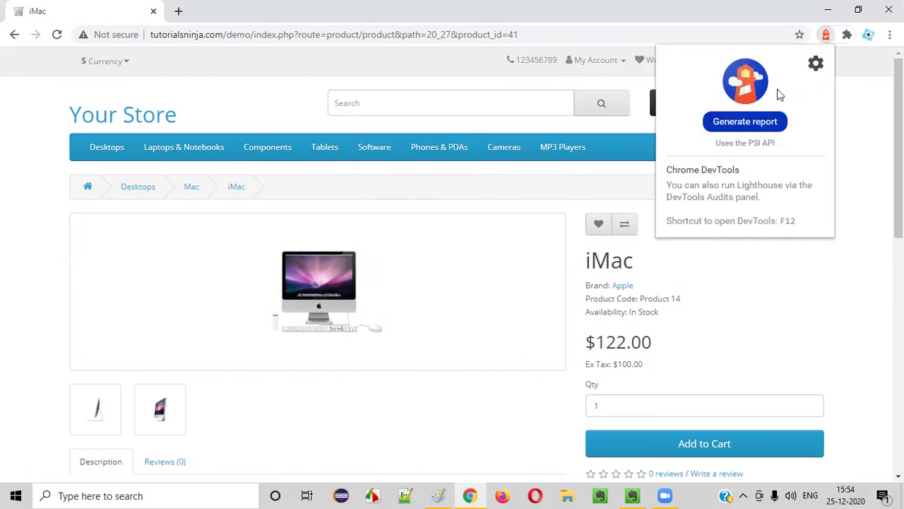
click(746, 122)
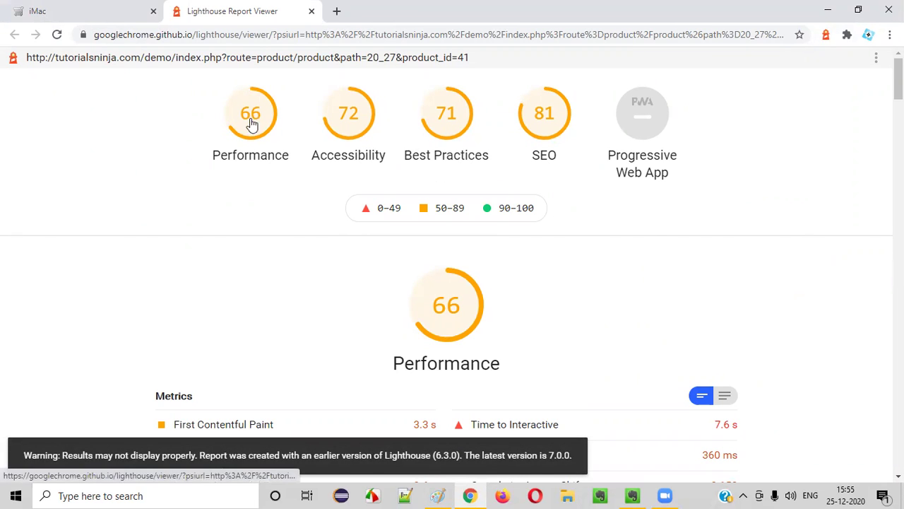
- Check the audited iMac page again and examine the Performance score and metrics in the Lighthouse report
key(ctrl+shift+Tab)
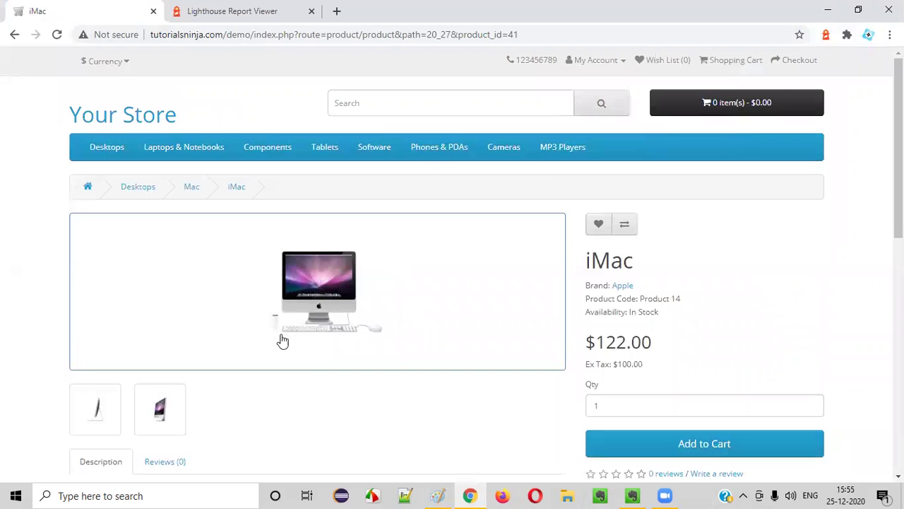
click(297, 21)
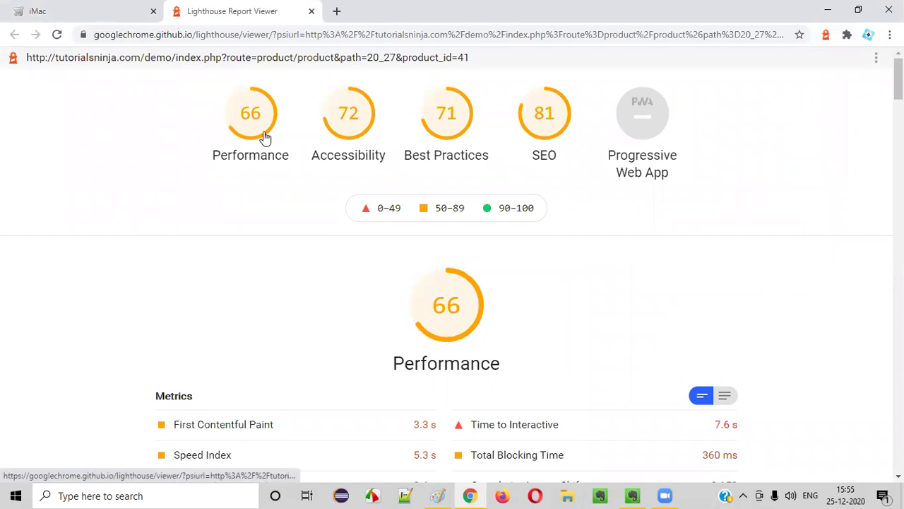
click(262, 137)
scroll(565, 296, down, 1)
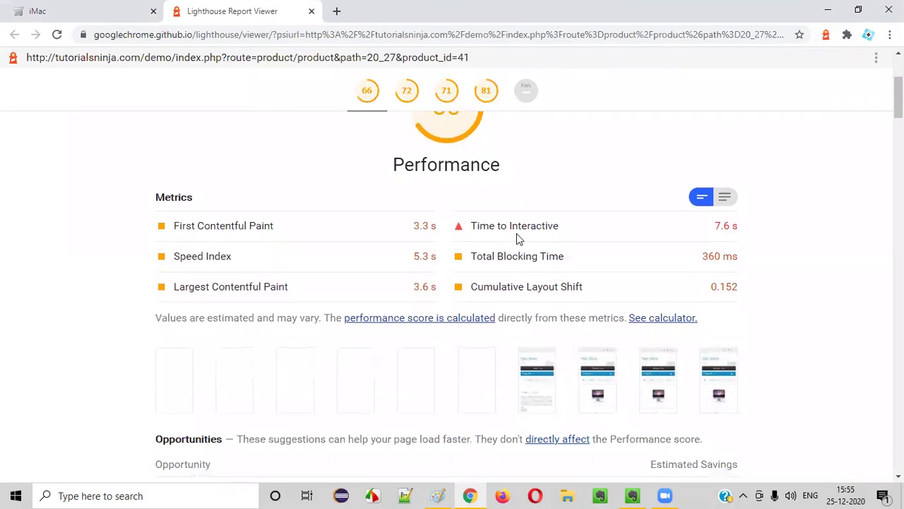
drag(477, 221, 576, 233)
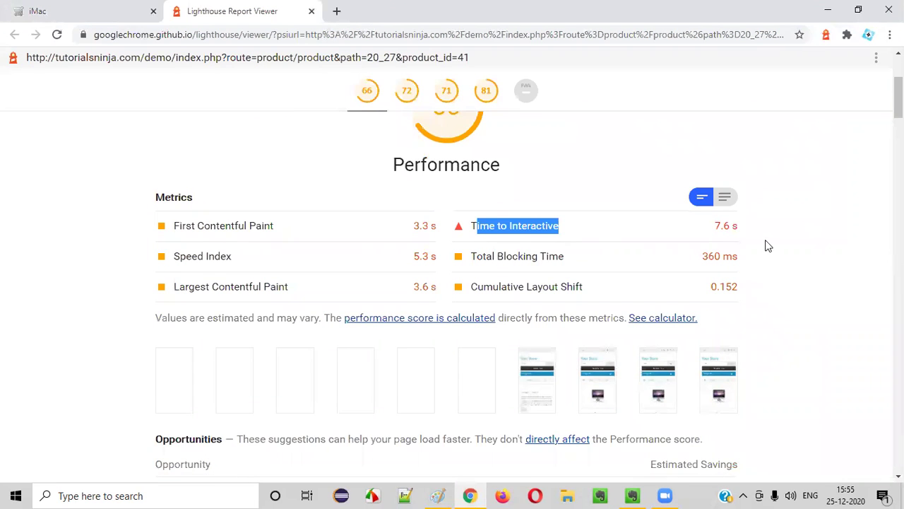
scroll(474, 335, up, 1)
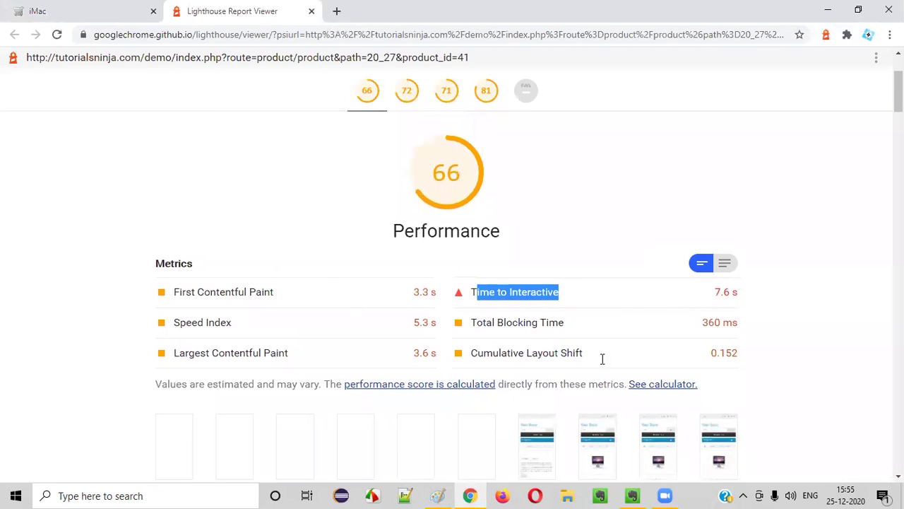
click(254, 310)
scroll(474, 262, up, 2)
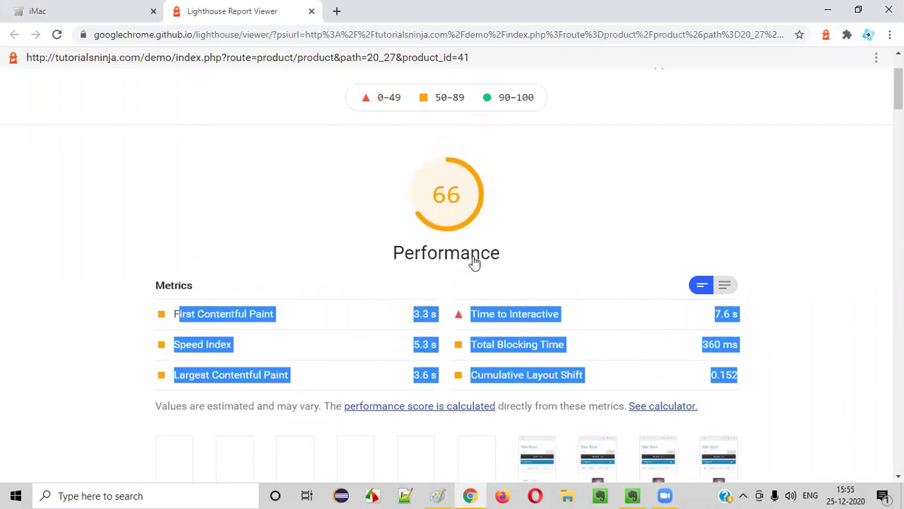
- Look over the category scores and the Performance section of the iMac page's Lighthouse report
scroll(661, 226, down, 3)
scroll(565, 210, up, 3)
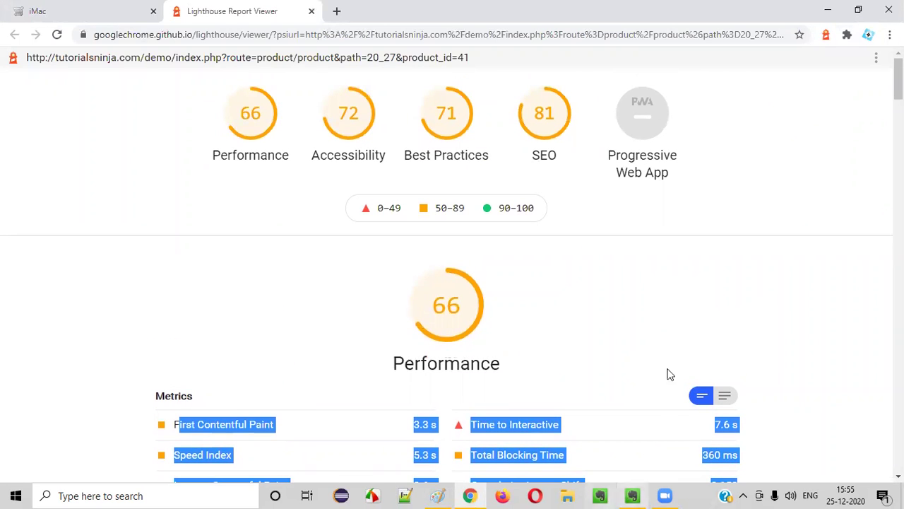
scroll(639, 294, down, 3)
click(848, 203)
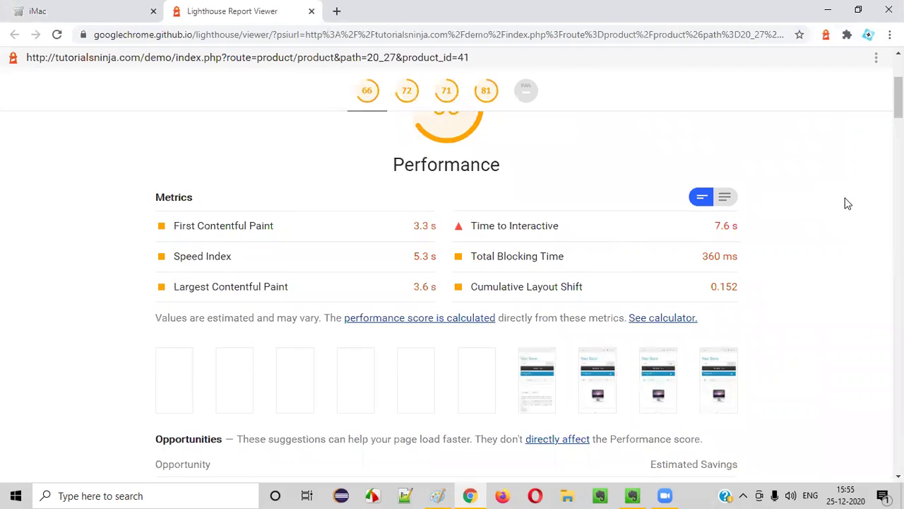
scroll(548, 251, up, 3)
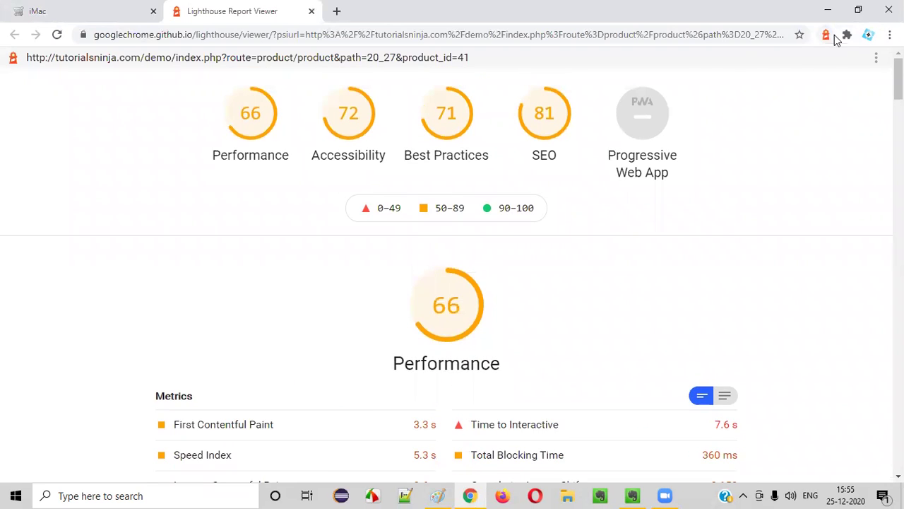
scroll(357, 272, down, 3)
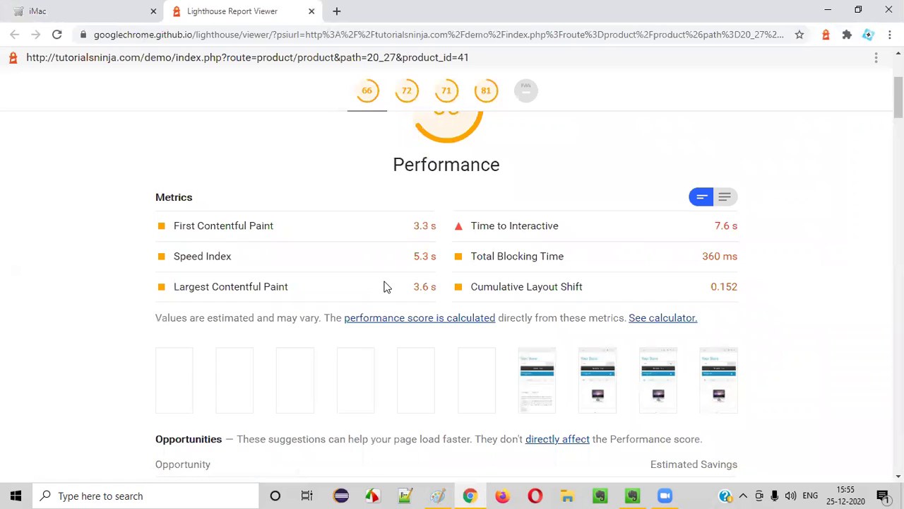
- Read through the six Performance metrics, from First Contentful Paint and Speed Index to Cumulative Layout Shift
drag(174, 225, 274, 226)
click(230, 263)
drag(498, 286, 746, 289)
click(775, 292)
drag(174, 225, 235, 226)
drag(185, 255, 233, 257)
drag(194, 286, 290, 288)
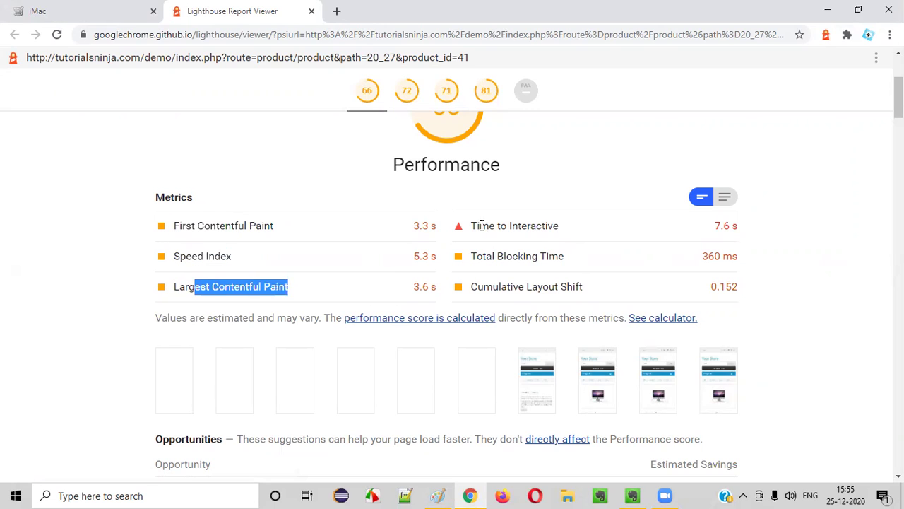
drag(482, 225, 541, 226)
drag(497, 255, 550, 257)
triple_click(509, 284)
click(783, 278)
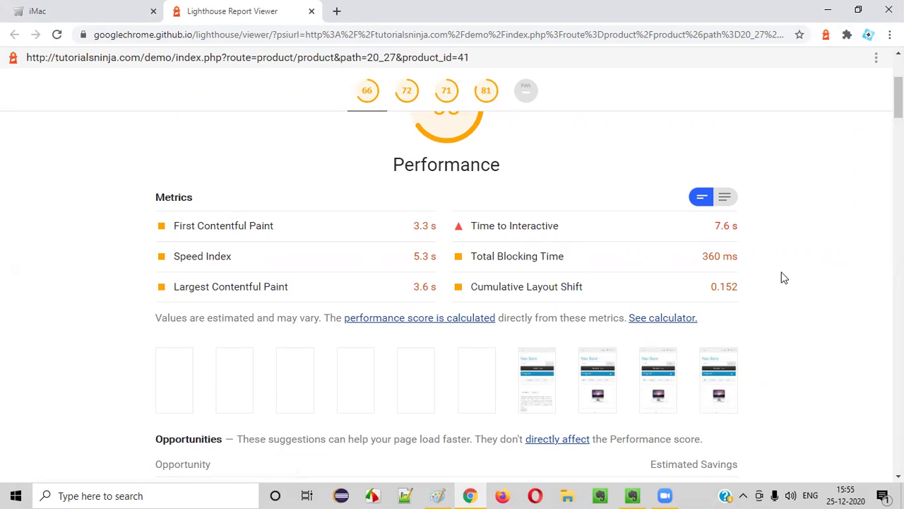
- Go to the iMac report's Performance section from the score summary and examine its Opportunities and Diagnostics lists
scroll(777, 264, up, 3)
scroll(777, 265, down, 3)
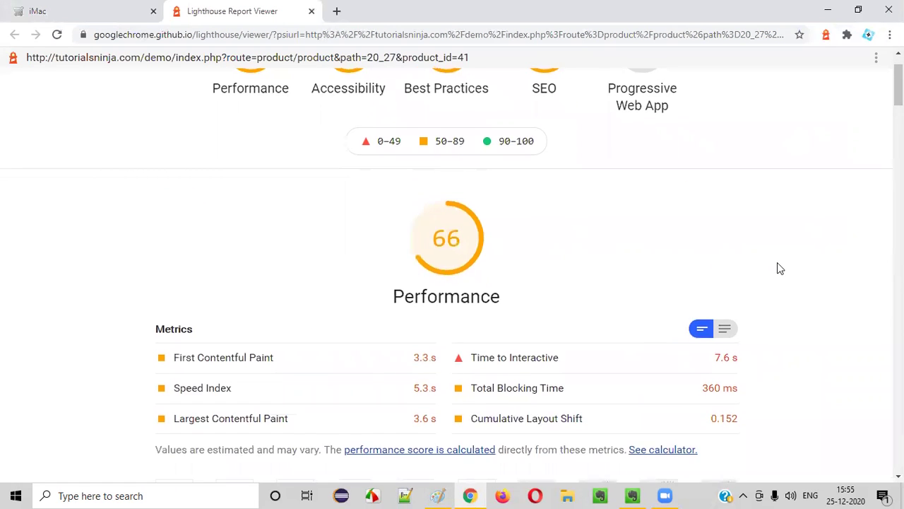
scroll(778, 265, up, 1)
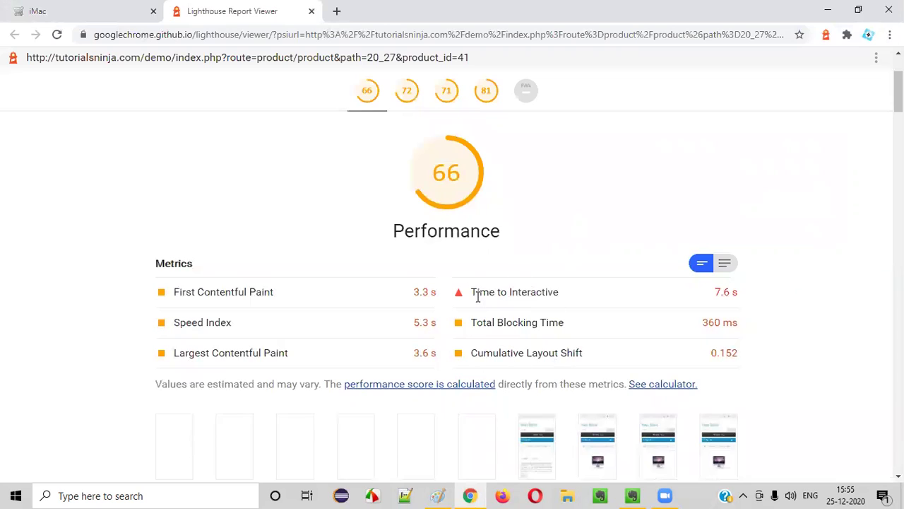
scroll(477, 297, up, 2)
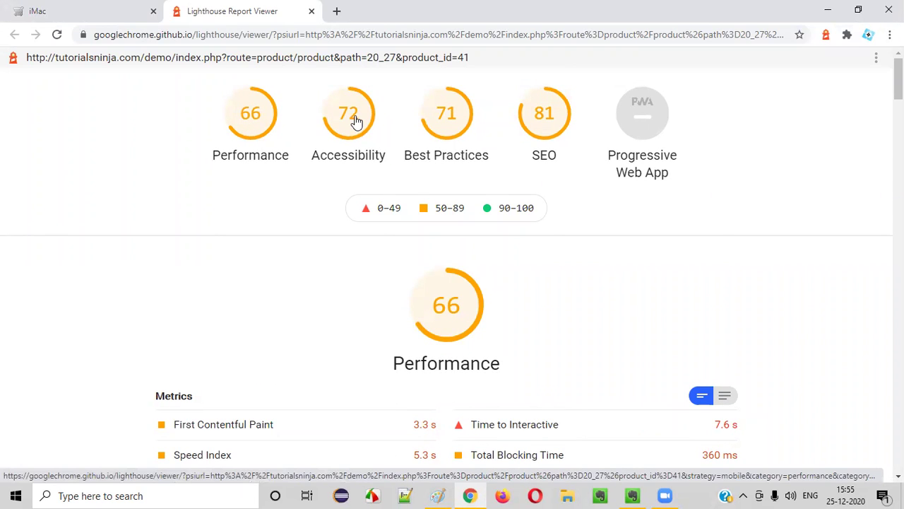
click(250, 118)
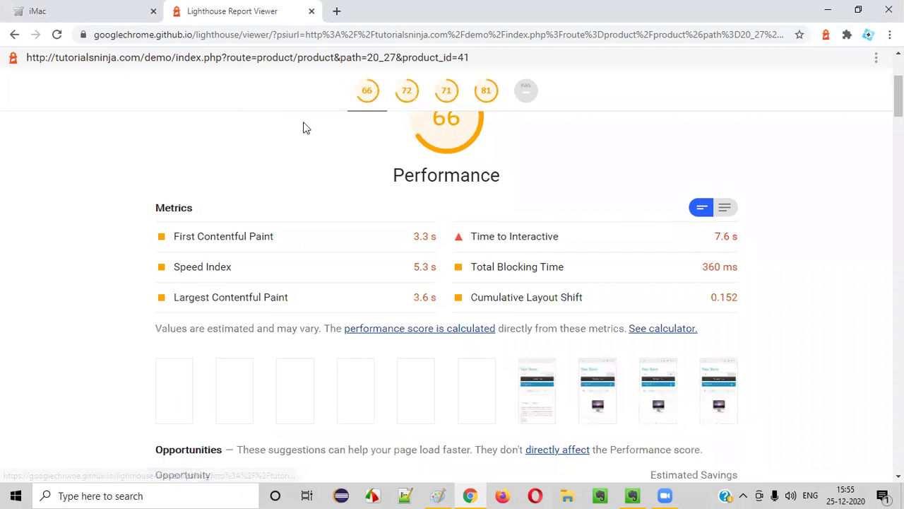
scroll(473, 284, down, 5)
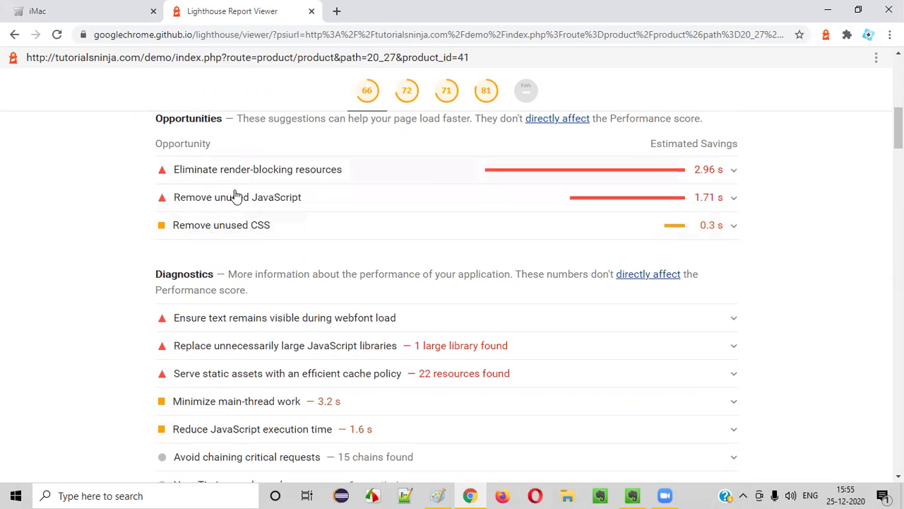
scroll(272, 212, down, 2)
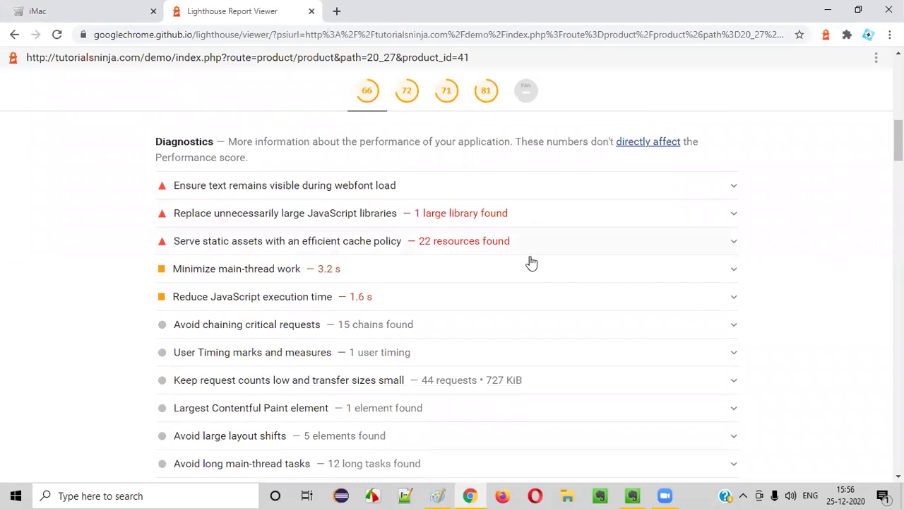
scroll(466, 267, down, 7)
scroll(459, 267, up, 15)
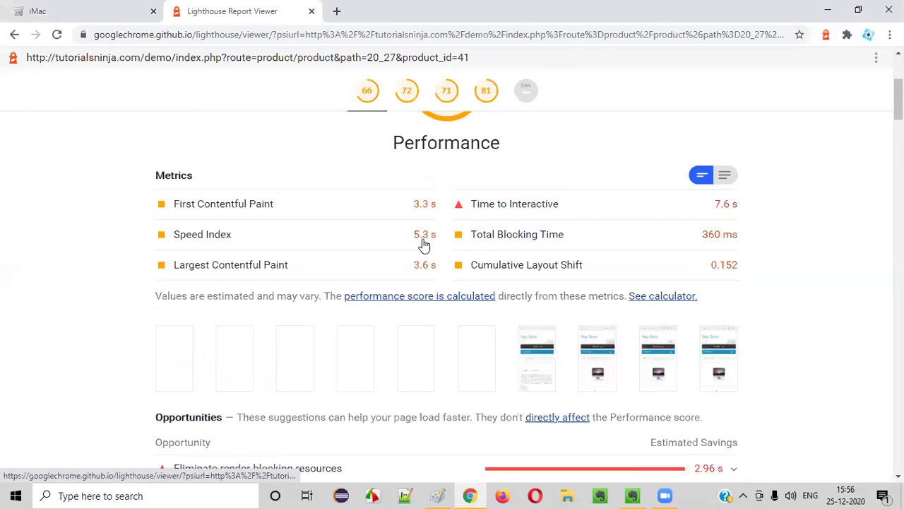
- Compare the iMac report's category scores with the audited iMac product page
scroll(424, 243, up, 2)
click(71, 10)
click(233, 11)
scroll(323, 234, up, 1)
click(66, 6)
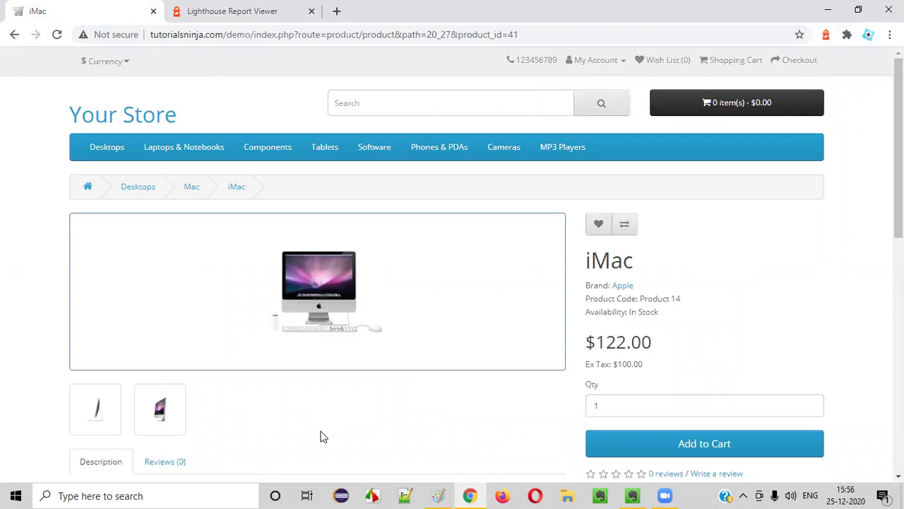
click(181, 7)
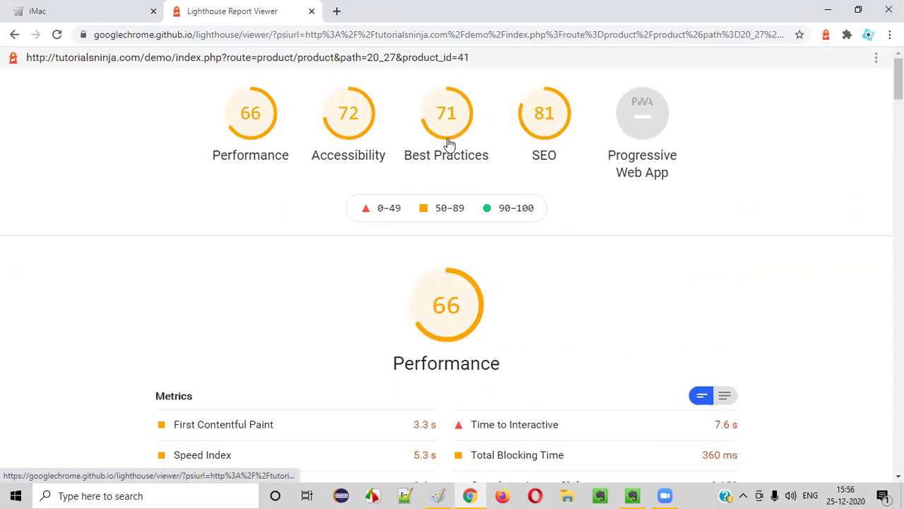
- Open the demo store's home page, close the iMac report, and generate a Lighthouse report for the home page
click(113, 8)
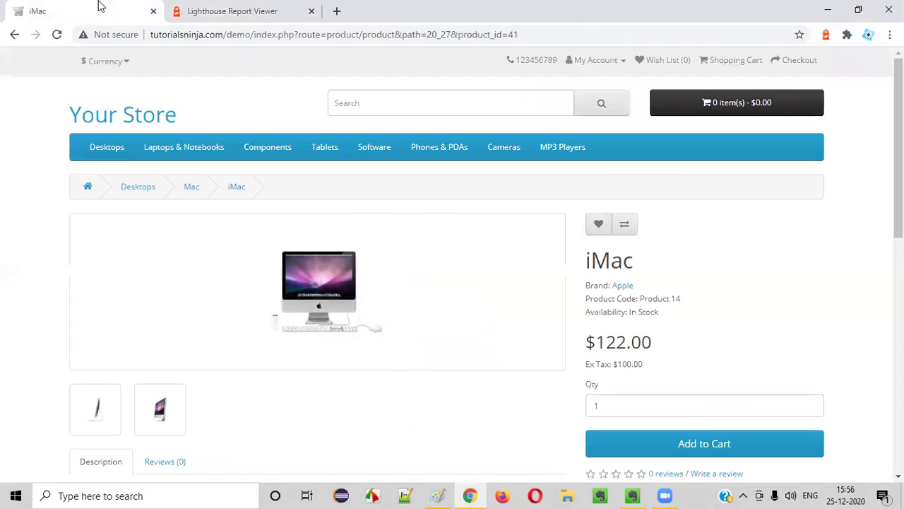
click(127, 122)
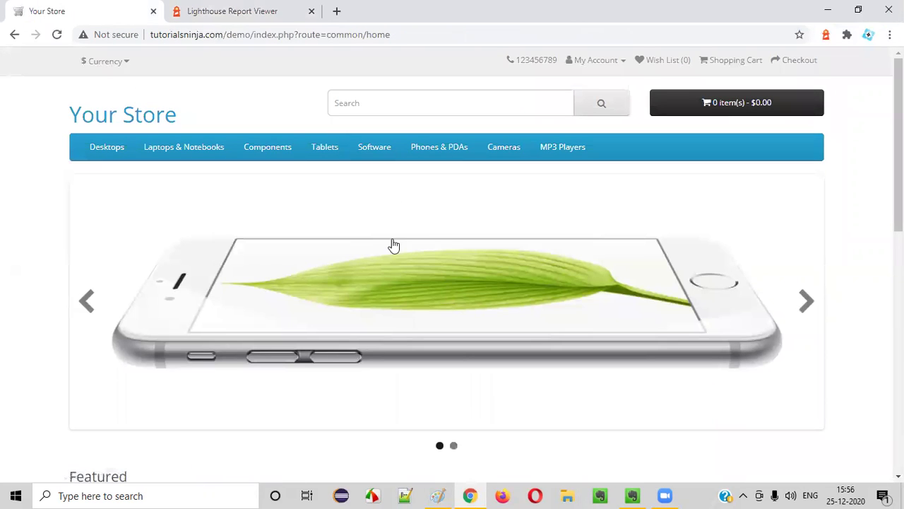
click(311, 10)
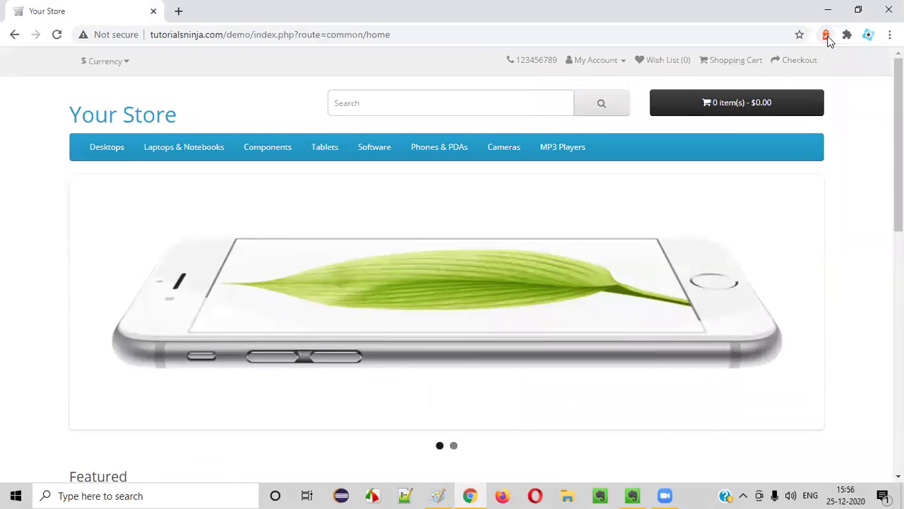
click(825, 35)
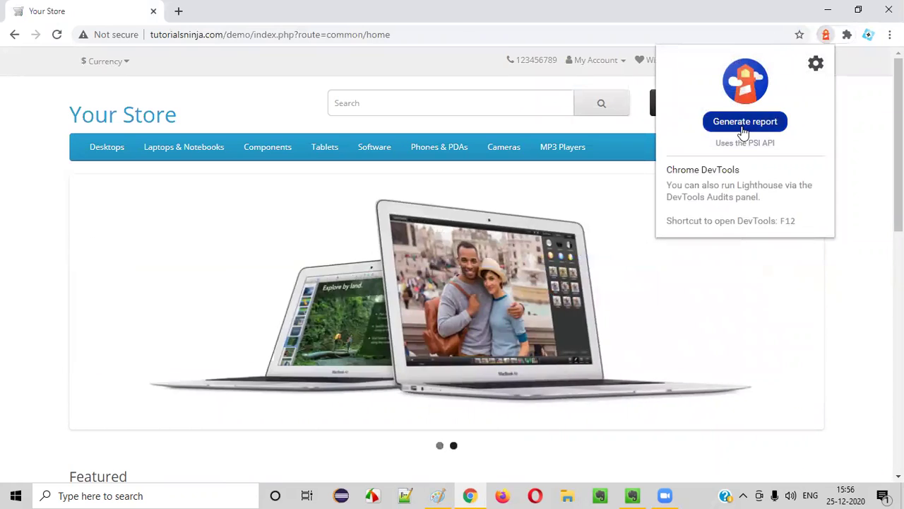
click(744, 125)
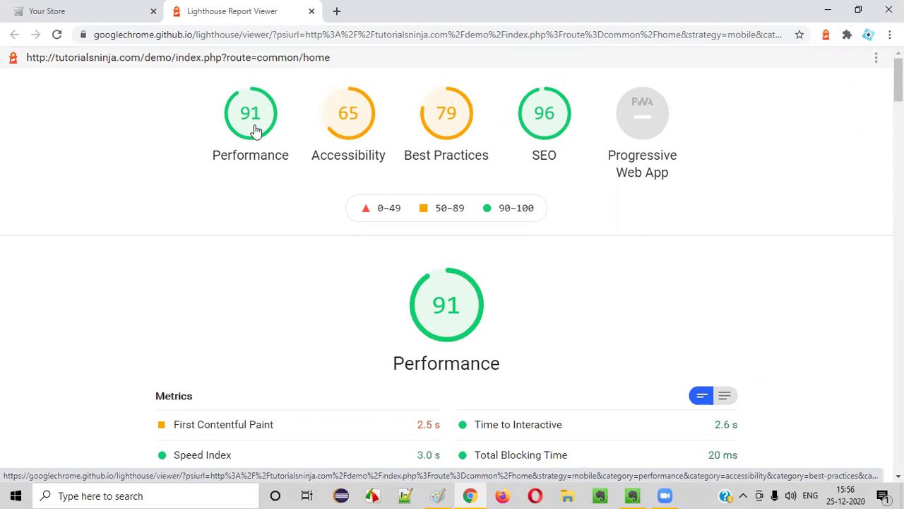
- Look through the audited home page and return to its Lighthouse report
click(88, 13)
scroll(513, 261, down, 5)
scroll(239, 67, up, 5)
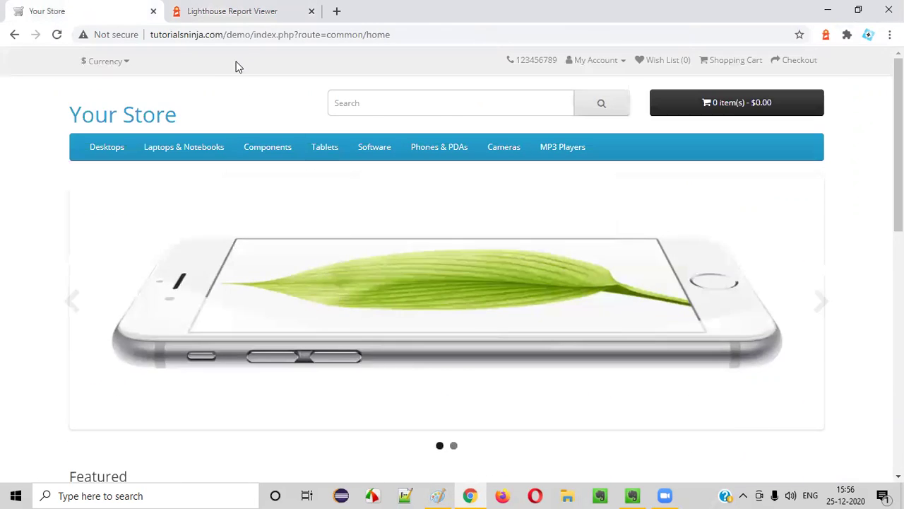
click(246, 18)
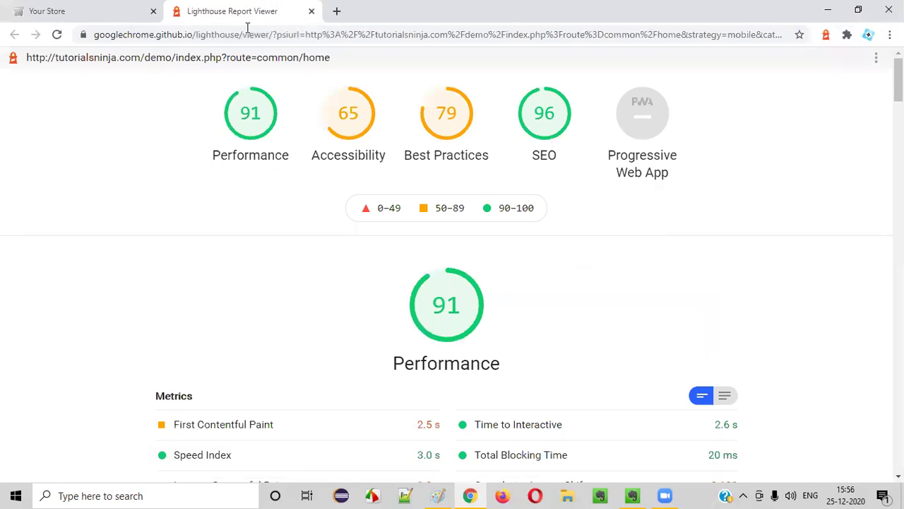
- Examine the home page report's Performance section, including First Contentful Paint, Largest Contentful Paint and Cumulative Layout Shift
click(250, 117)
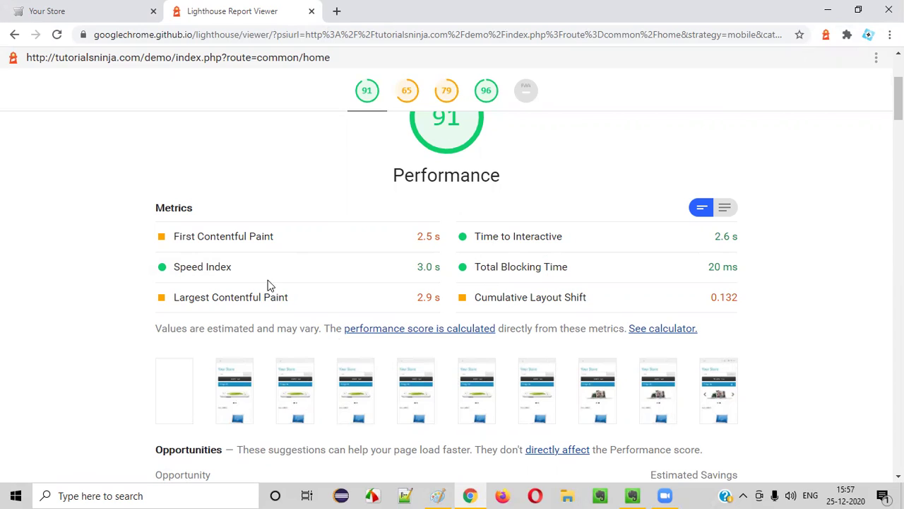
drag(184, 234, 256, 235)
drag(176, 298, 272, 297)
drag(503, 297, 592, 298)
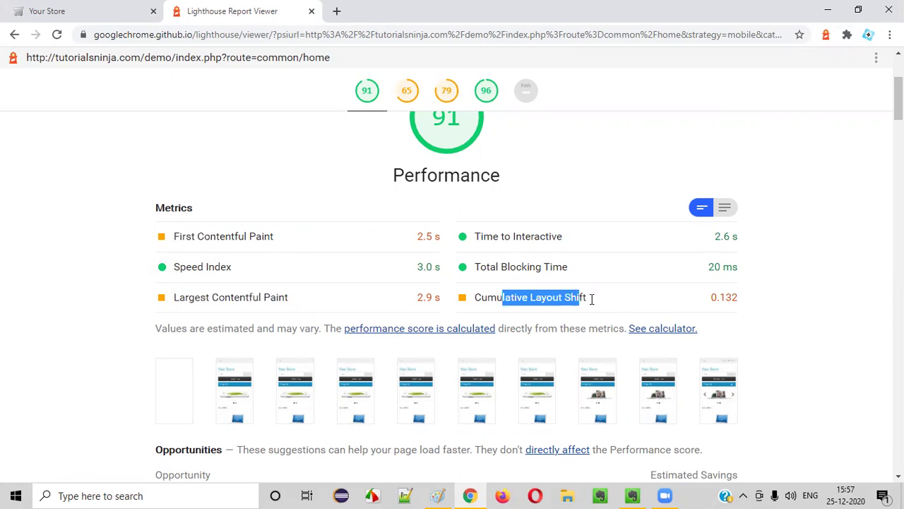
click(849, 314)
scroll(847, 313, down, 4)
scroll(789, 323, up, 6)
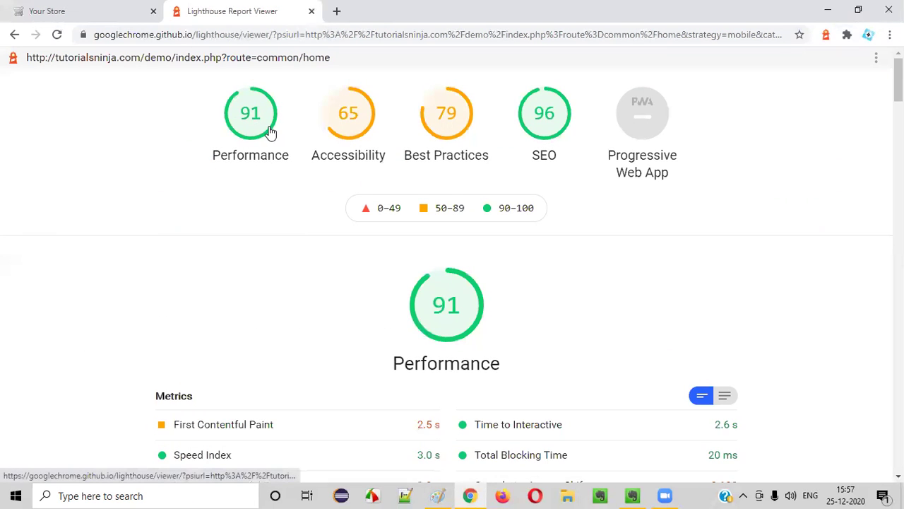
- Examine the home page report's Accessibility section and check its names and labels issues against the store page
click(355, 121)
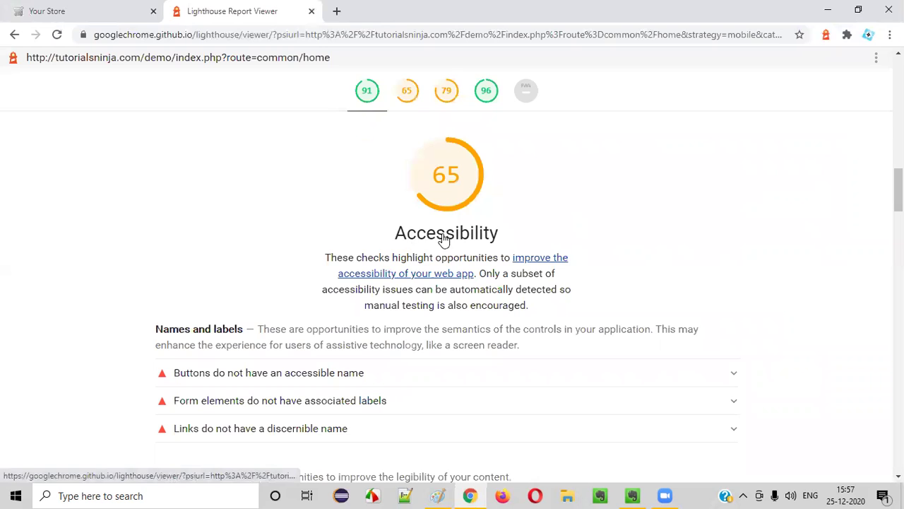
scroll(417, 241, down, 2)
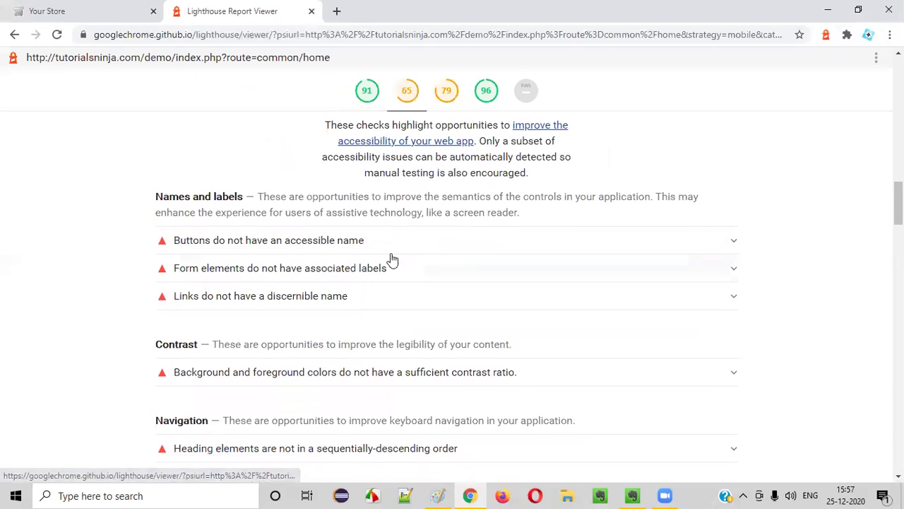
scroll(448, 238, up, 2)
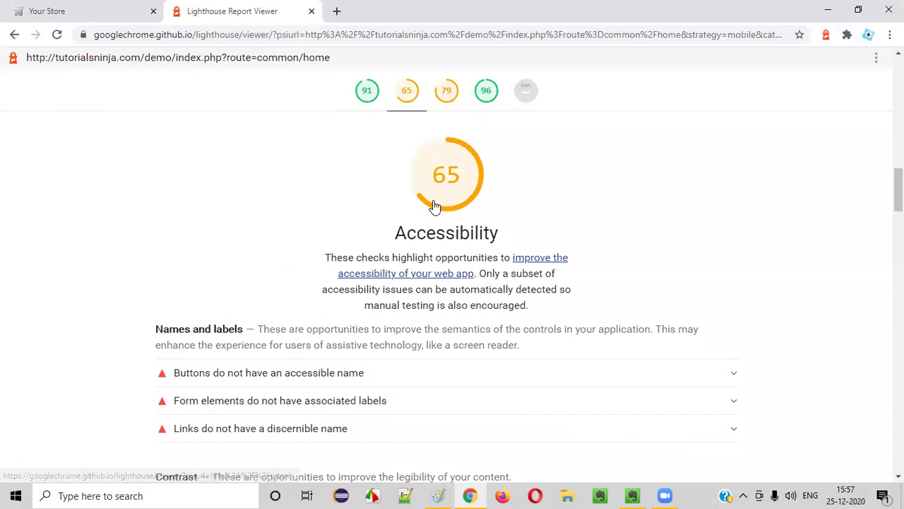
scroll(431, 205, down, 3)
scroll(427, 218, up, 3)
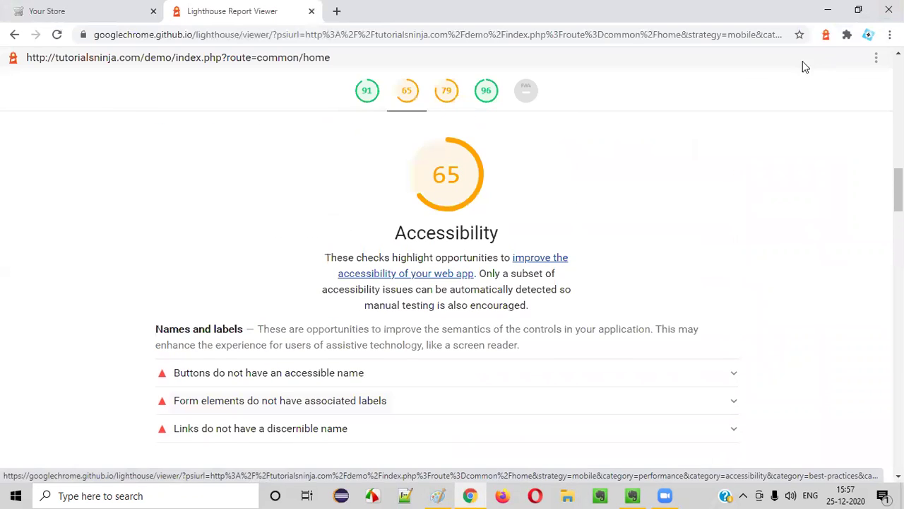
scroll(424, 226, down, 2)
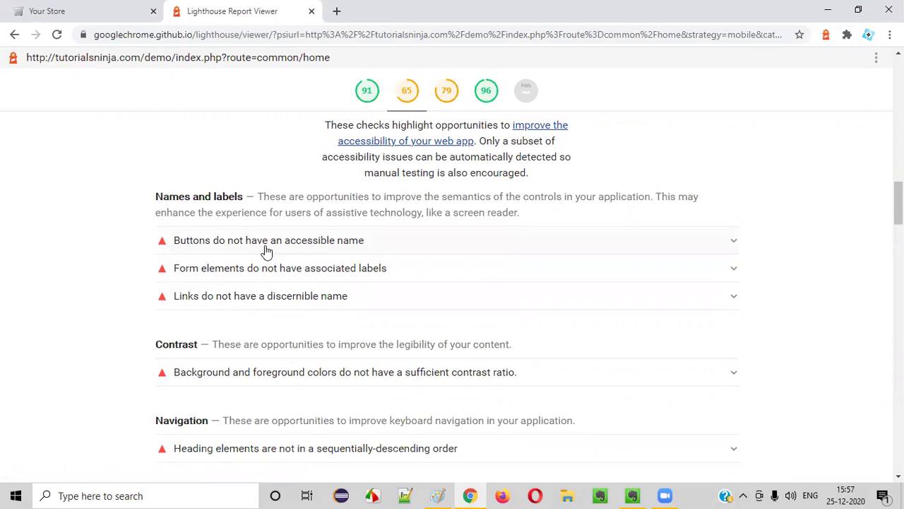
click(118, 8)
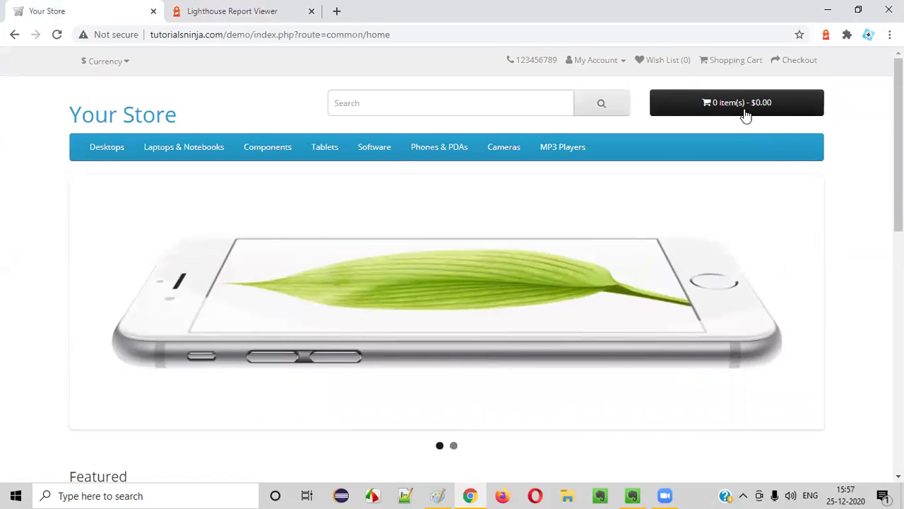
click(180, 21)
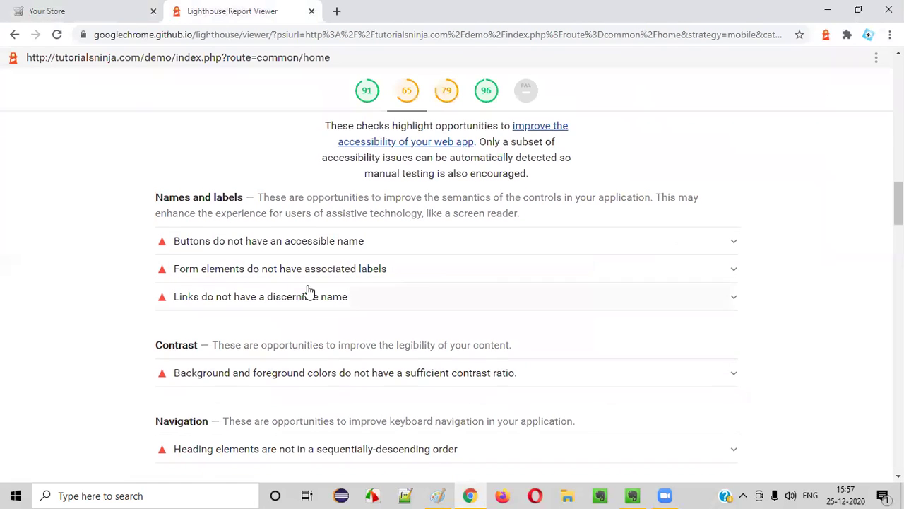
- Review the report's Best Practices section and check the store home page's connection security for the HTTPS issue
scroll(337, 242, up, 15)
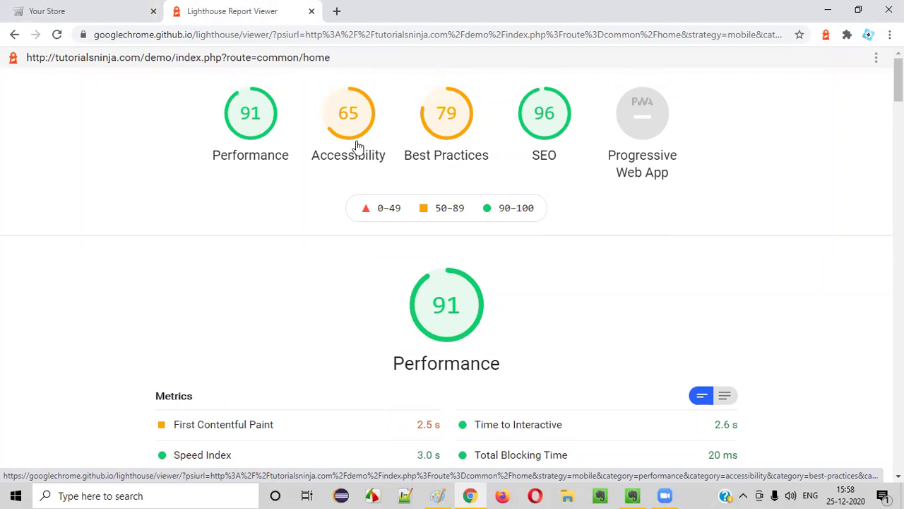
click(452, 119)
scroll(423, 226, down, 1)
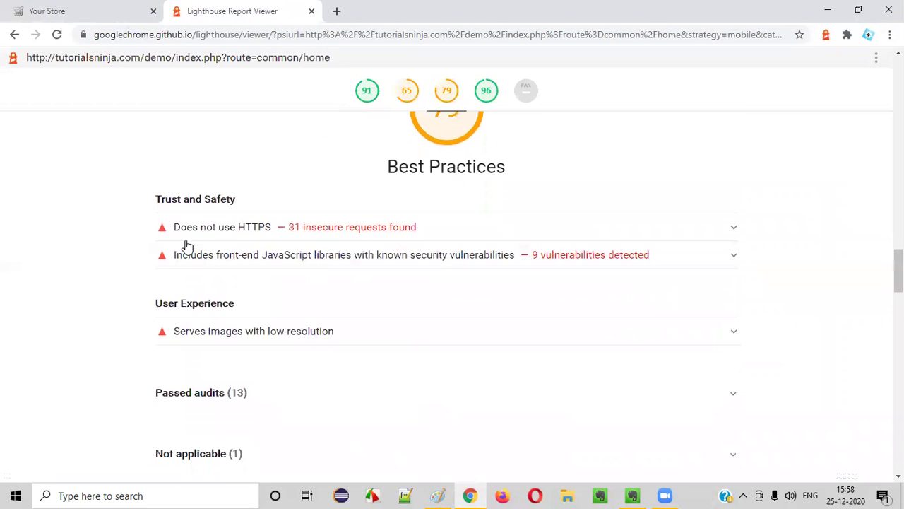
click(62, 9)
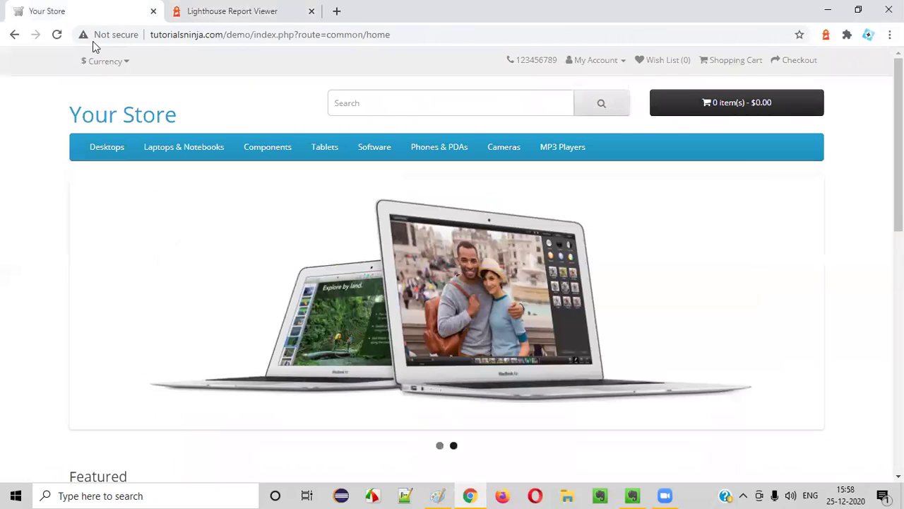
- Expand the "Does not use HTTPS" audit and look through its insecure URLs, comparing them with the store home page
click(233, 10)
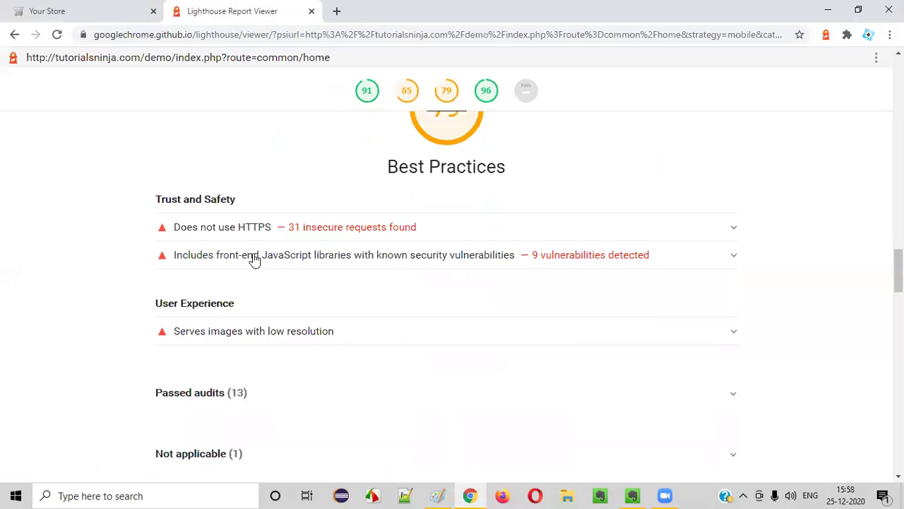
click(62, 10)
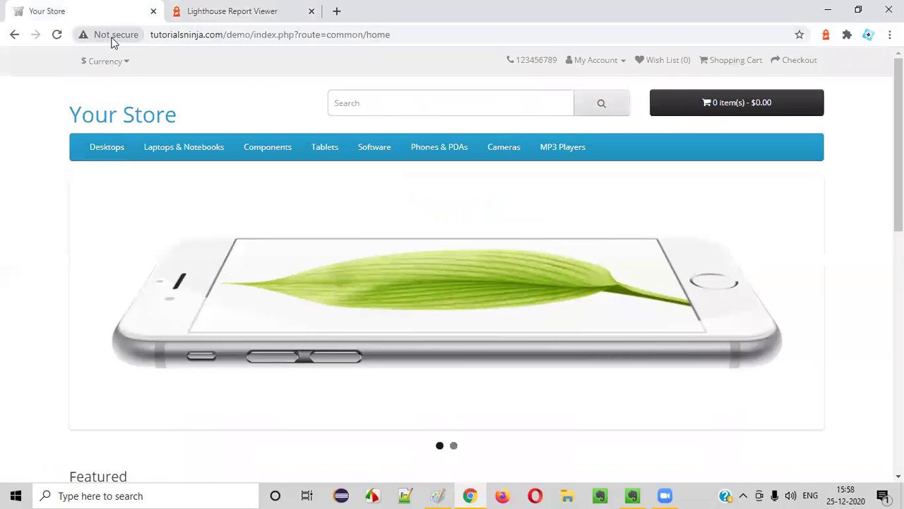
key(ctrl+Tab)
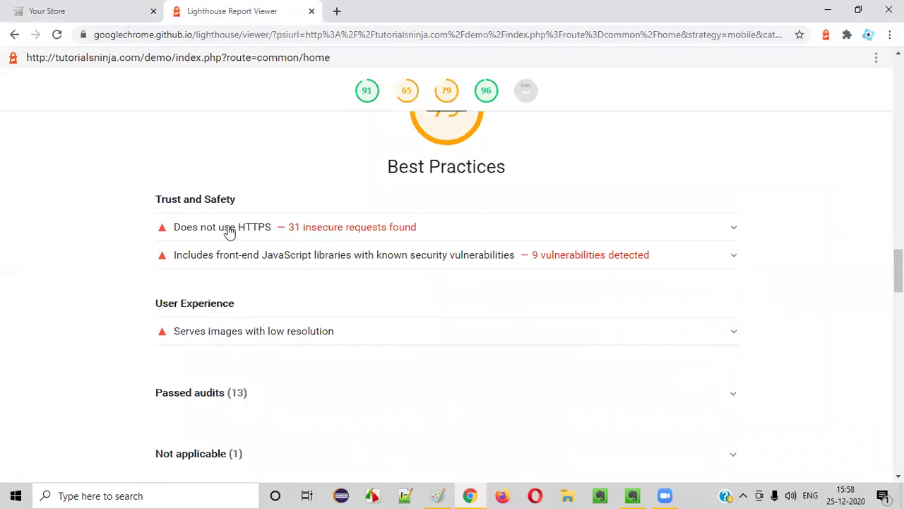
click(373, 232)
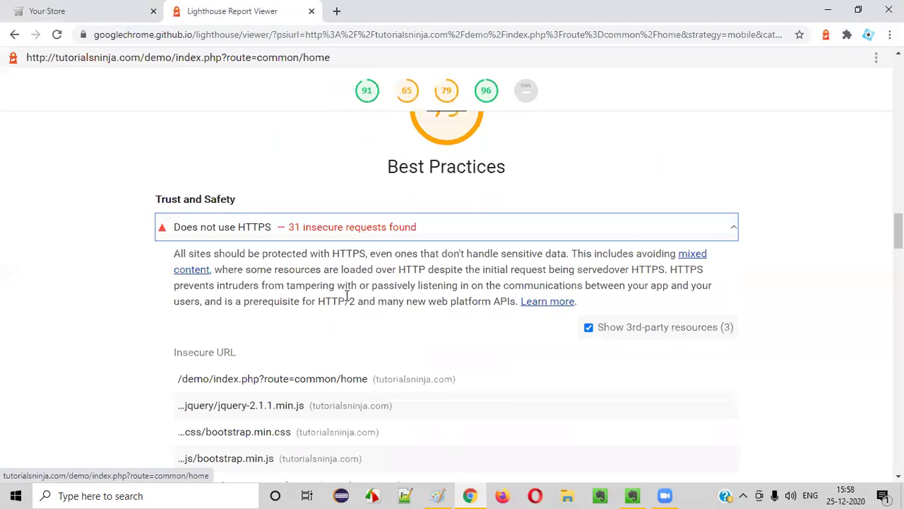
scroll(363, 282, down, 7)
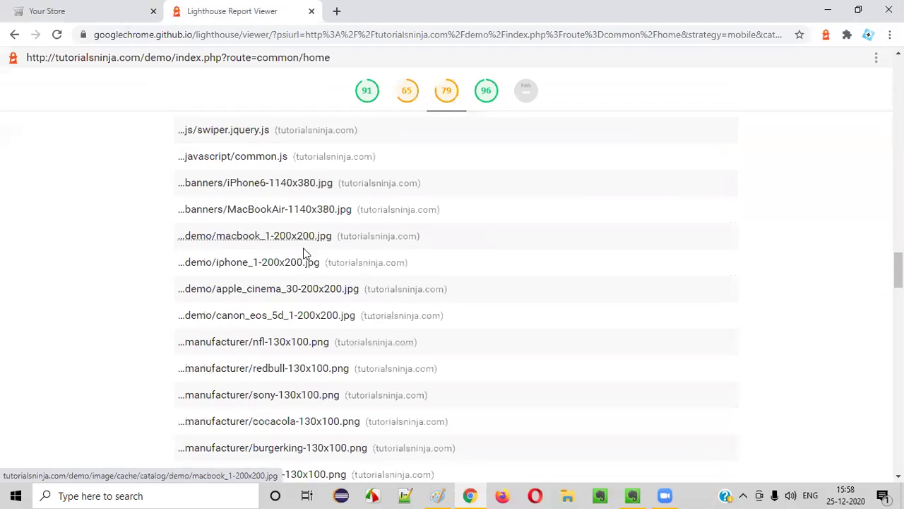
click(101, 19)
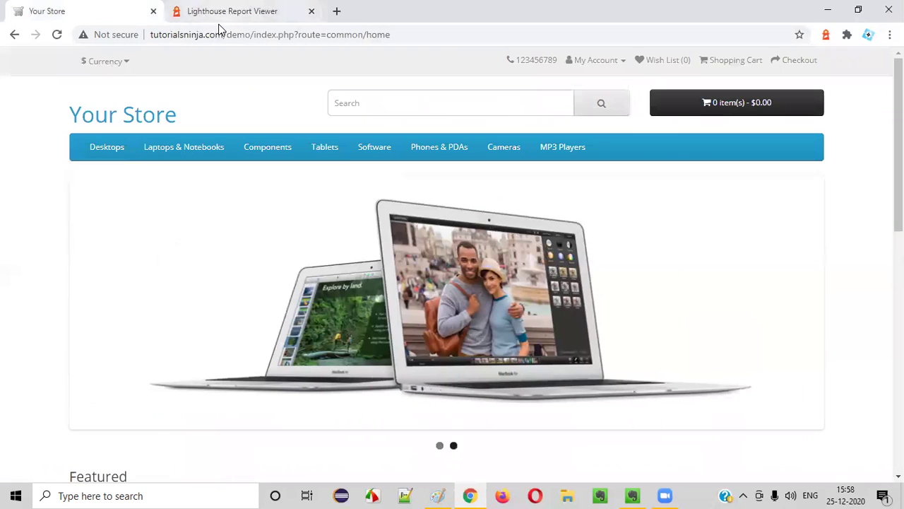
click(220, 20)
scroll(273, 219, up, 4)
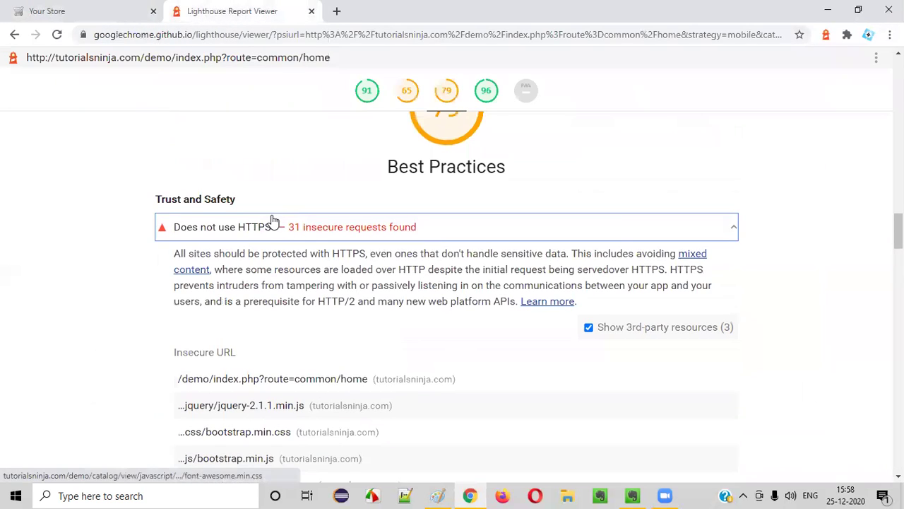
- Read the HTTPS audit's explanation under the Best Practices score and recheck the store home page
scroll(215, 263, up, 1)
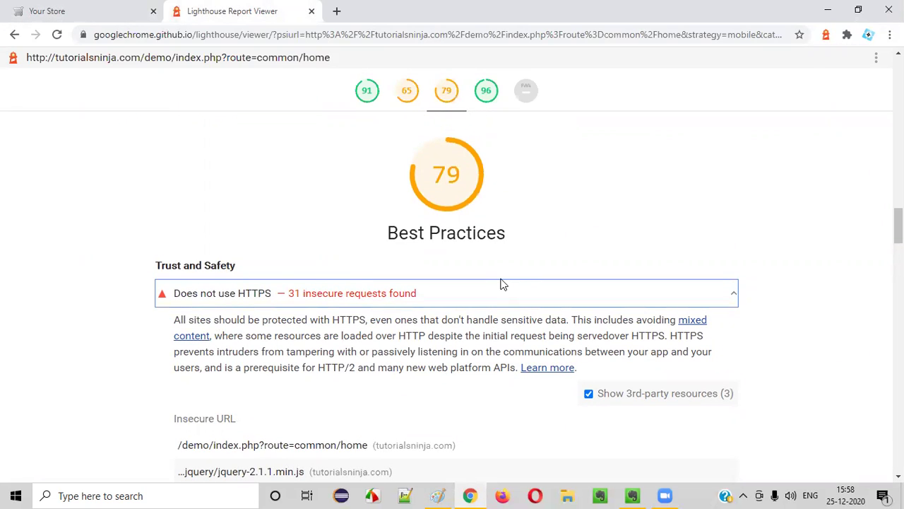
scroll(501, 284, down, 1)
scroll(501, 280, up, 2)
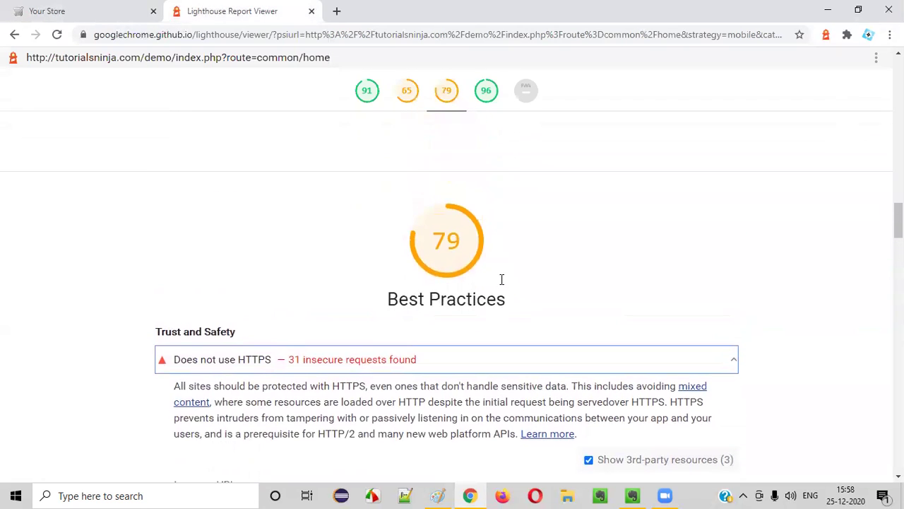
scroll(546, 259, down, 2)
scroll(507, 229, up, 2)
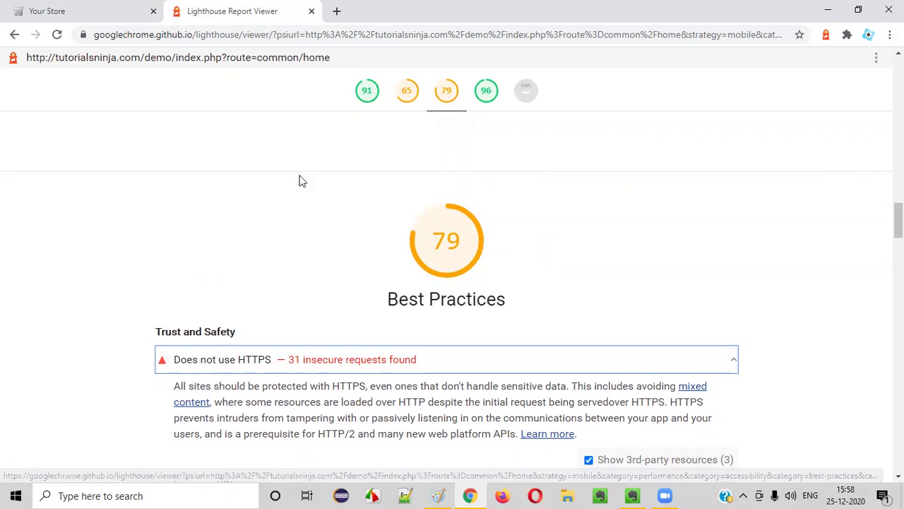
scroll(444, 232, down, 1)
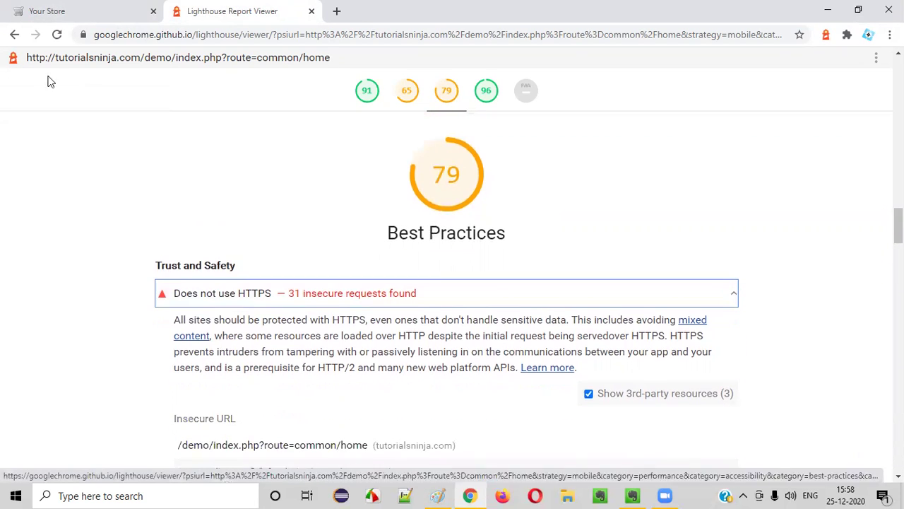
click(74, 12)
key(ctrl+Tab)
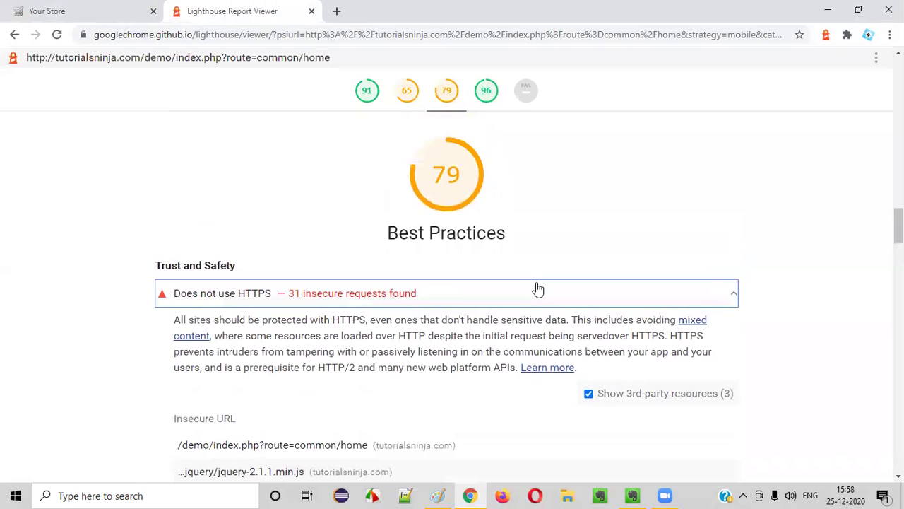
scroll(539, 283, down, 1)
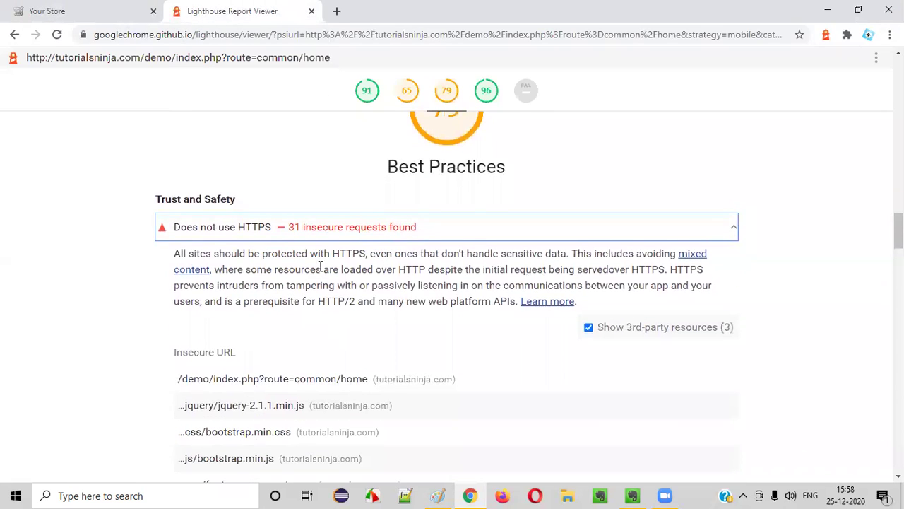
- Expand the audit on front-end JavaScript libraries with known security vulnerabilities and examine the listed library versions
scroll(346, 314, down, 15)
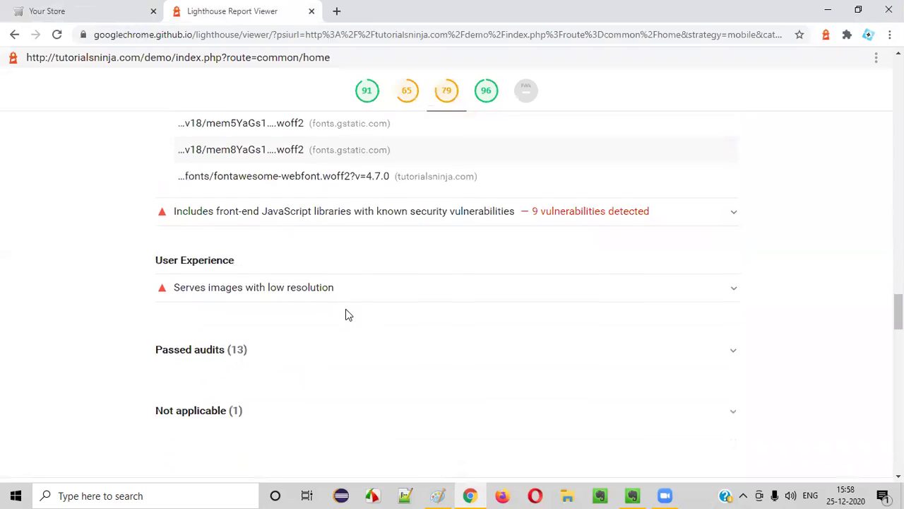
scroll(198, 258, up, 1)
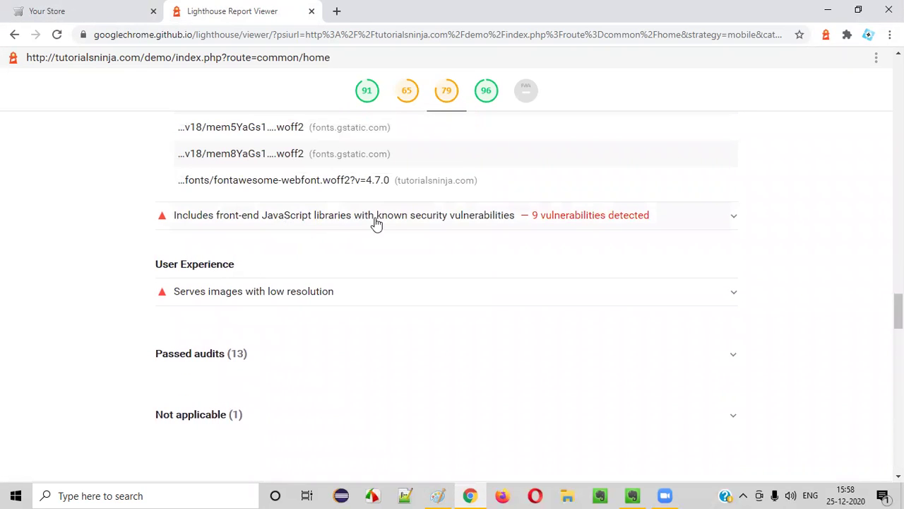
click(495, 220)
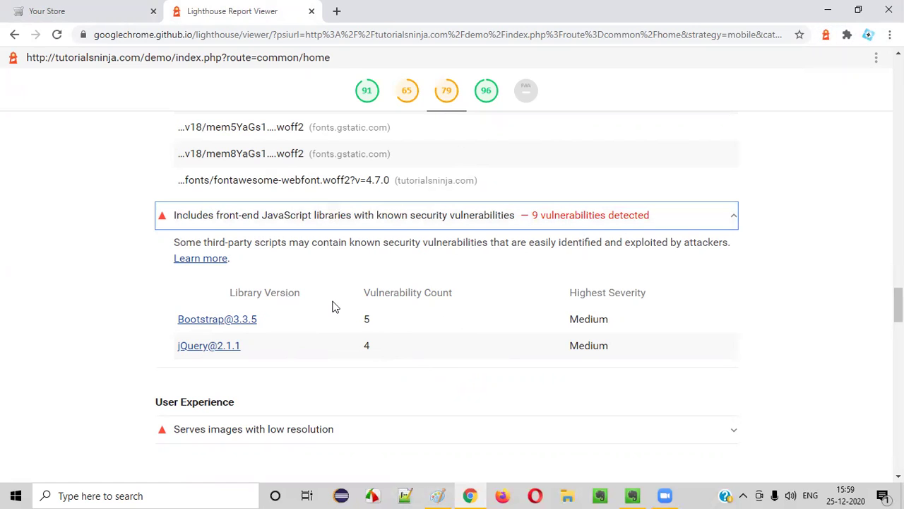
click(73, 9)
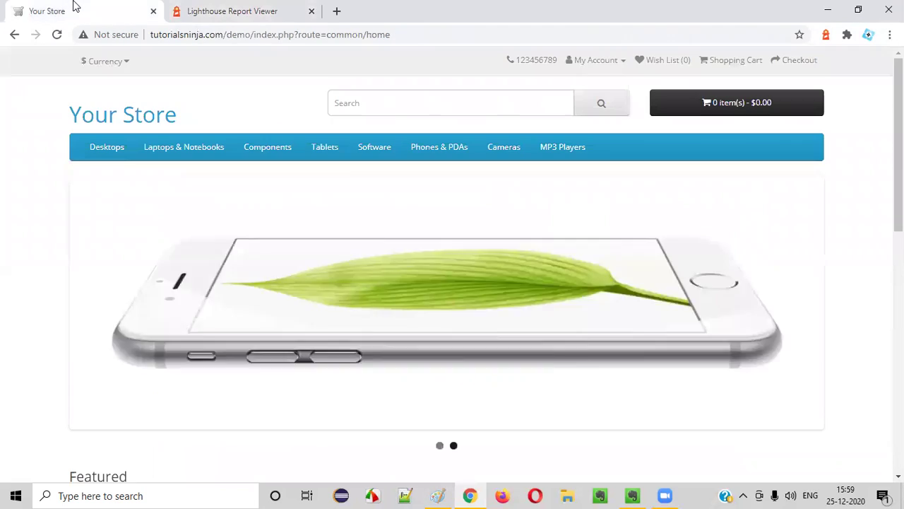
click(230, 13)
- Review the Best Practices groups from Trust and Safety down to User Experience, including the insecure URLs and vulnerable libraries
scroll(511, 295, down, 3)
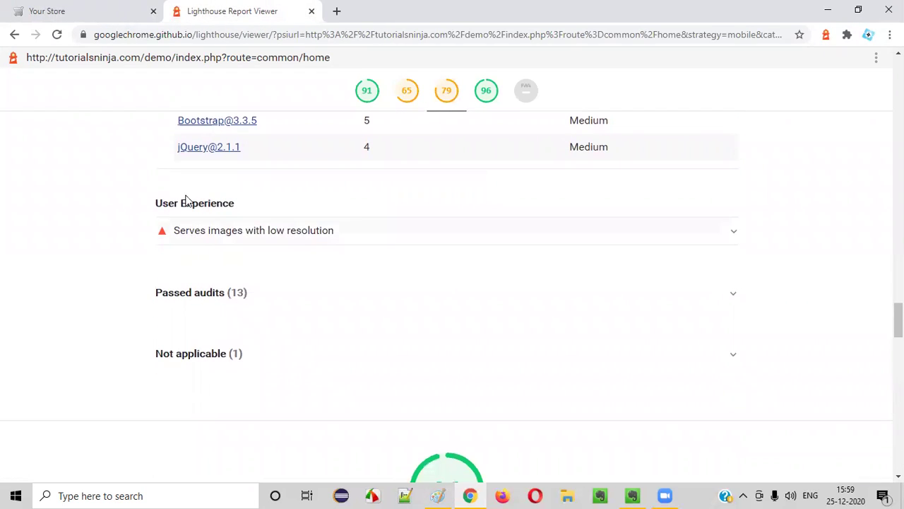
drag(168, 202, 272, 207)
click(133, 244)
scroll(196, 228, up, 9)
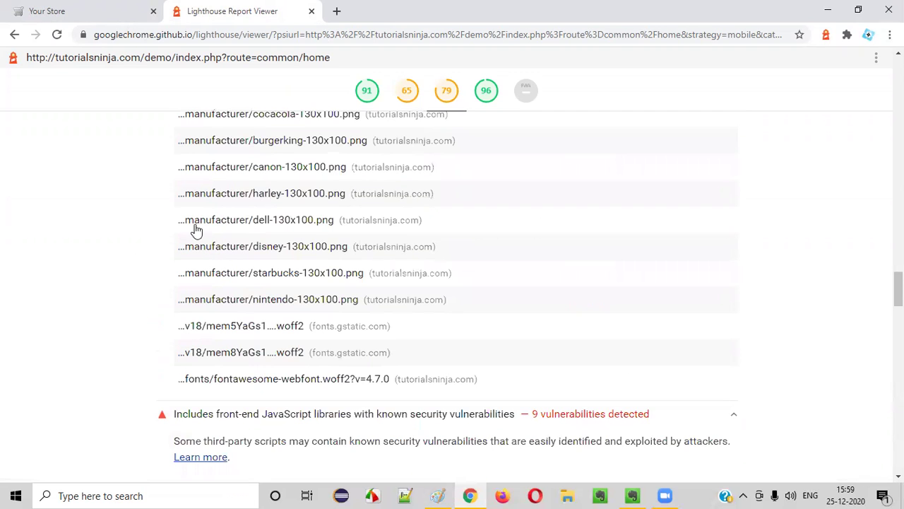
scroll(272, 217, down, 2)
scroll(272, 217, down, 6)
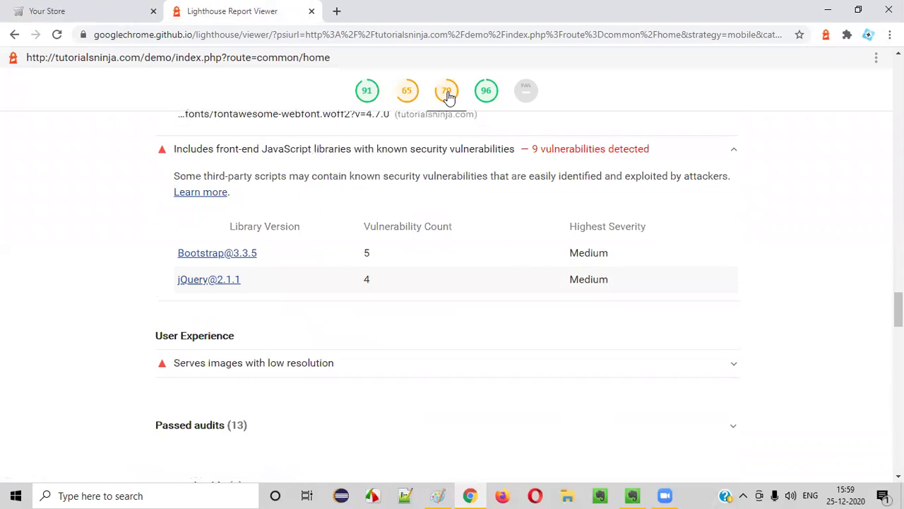
scroll(205, 332, up, 4)
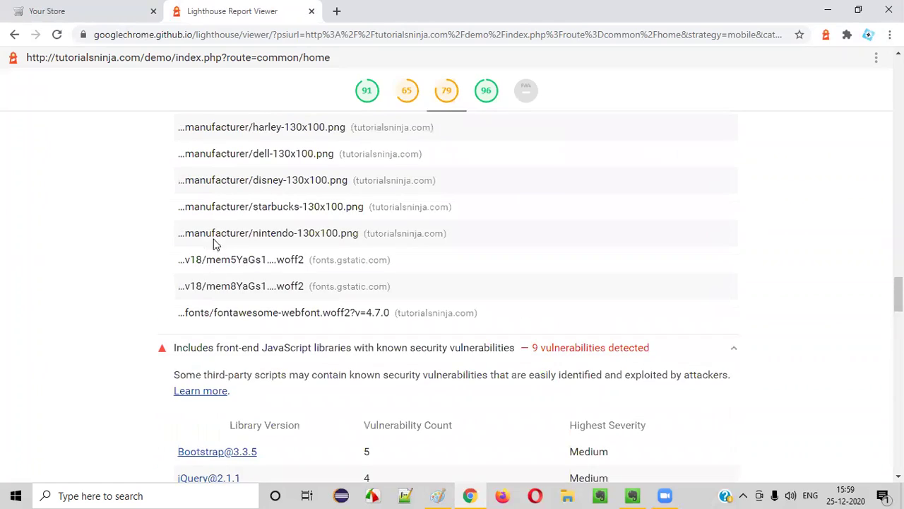
scroll(212, 346, down, 4)
scroll(359, 278, down, 4)
scroll(359, 276, up, 15)
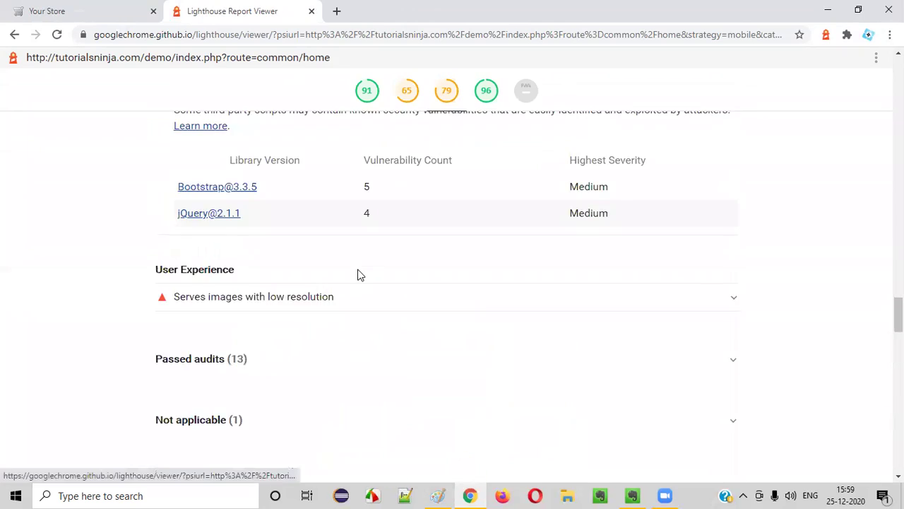
scroll(357, 274, up, 8)
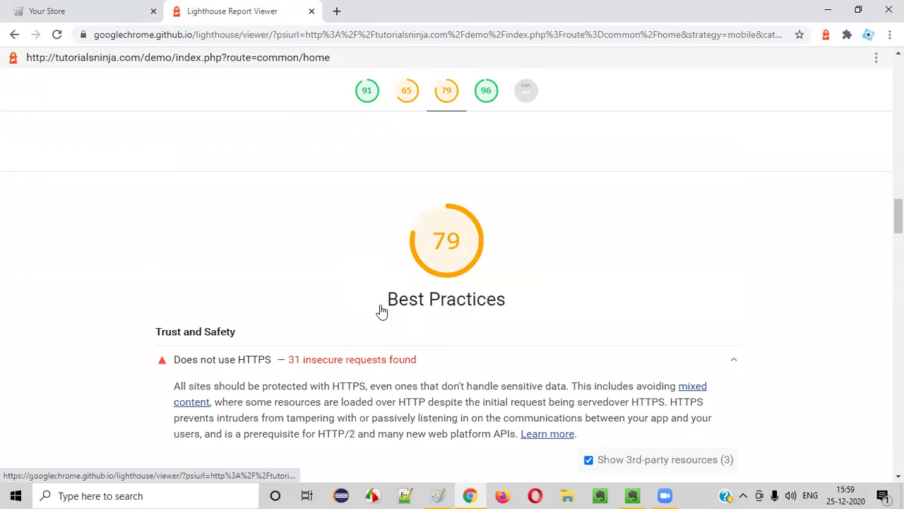
scroll(478, 303, down, 15)
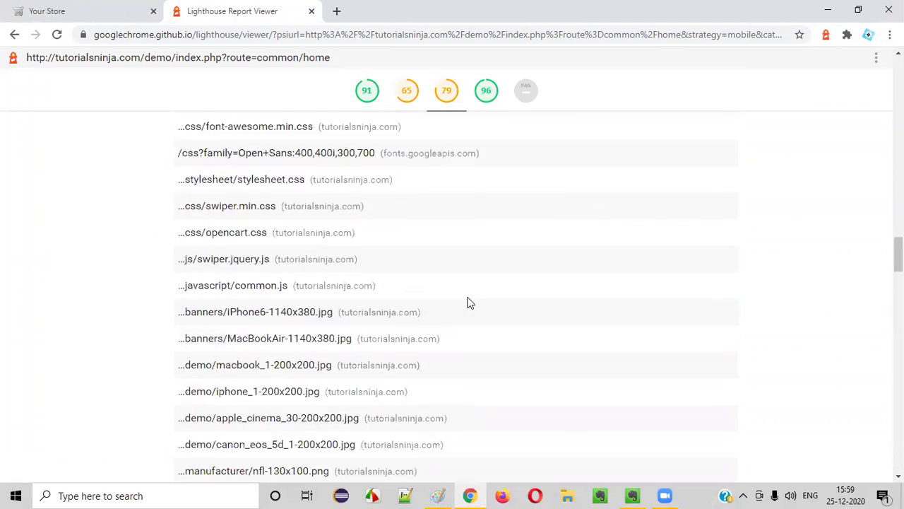
scroll(424, 296, down, 2)
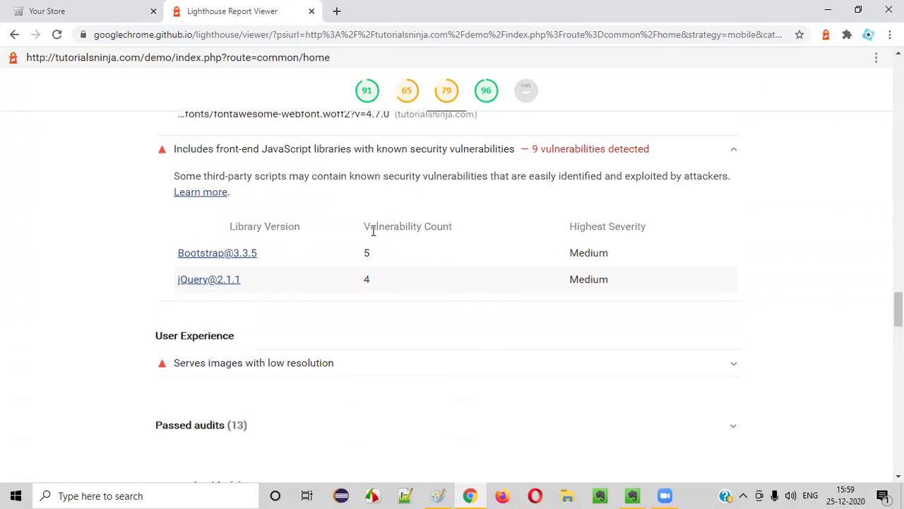
scroll(215, 306, down, 1)
- Examine the User Experience issue about low-resolution images and compare it with the store home page's banners, products and brand logos
drag(174, 269, 253, 274)
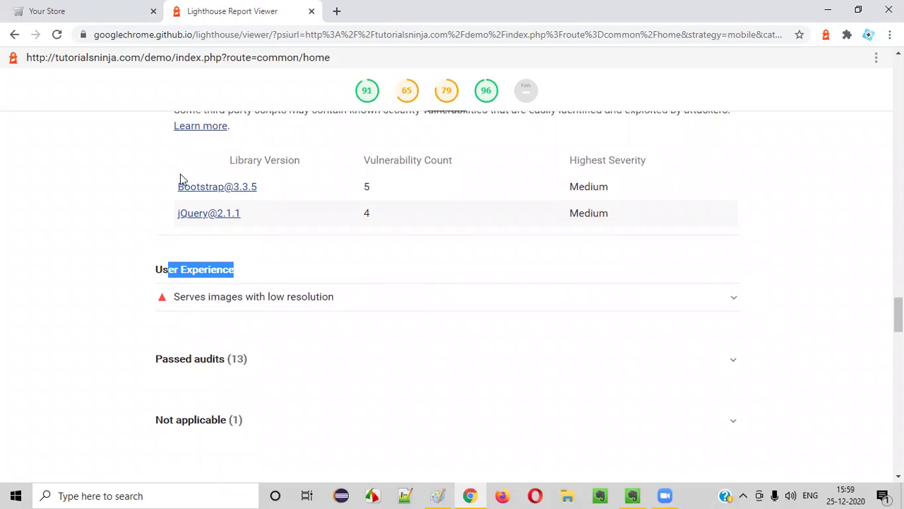
click(102, 8)
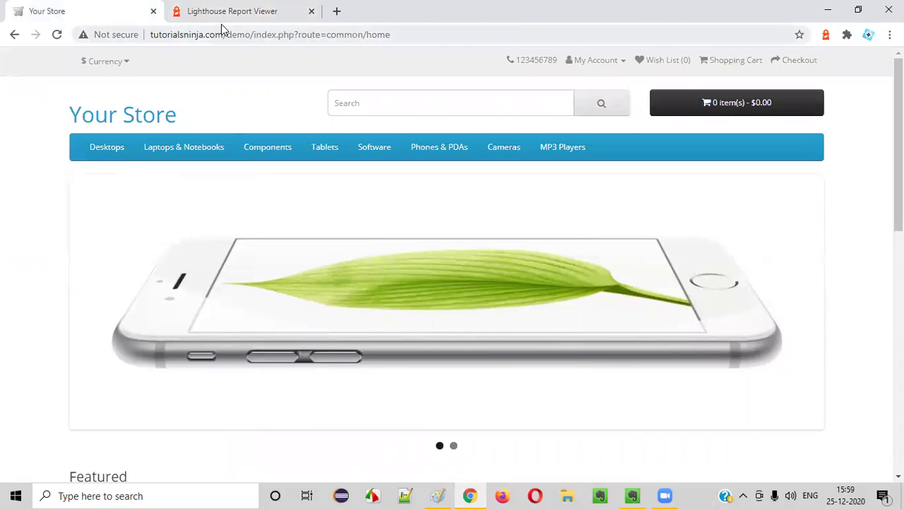
click(221, 16)
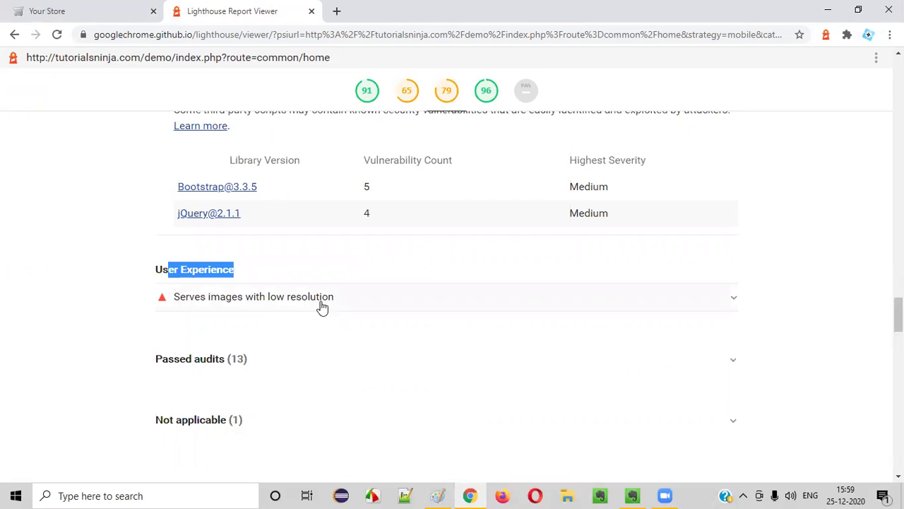
click(107, 9)
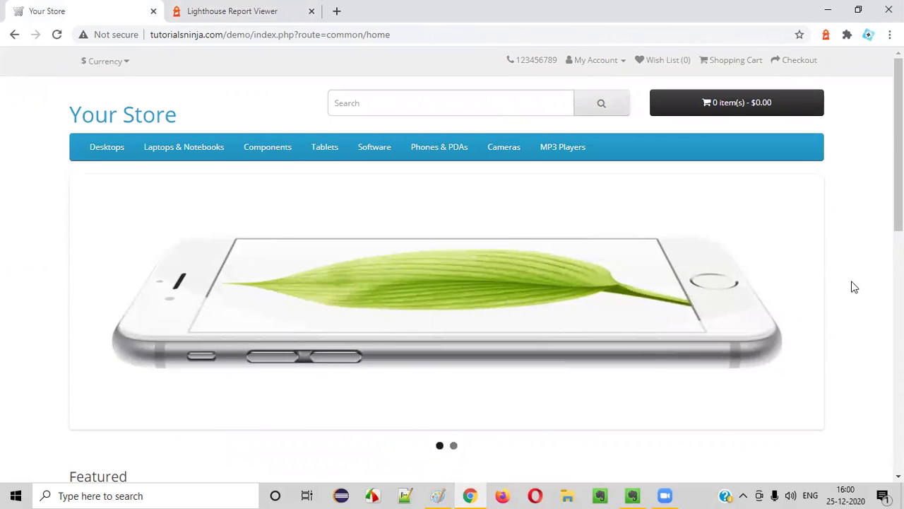
scroll(852, 287, down, 4)
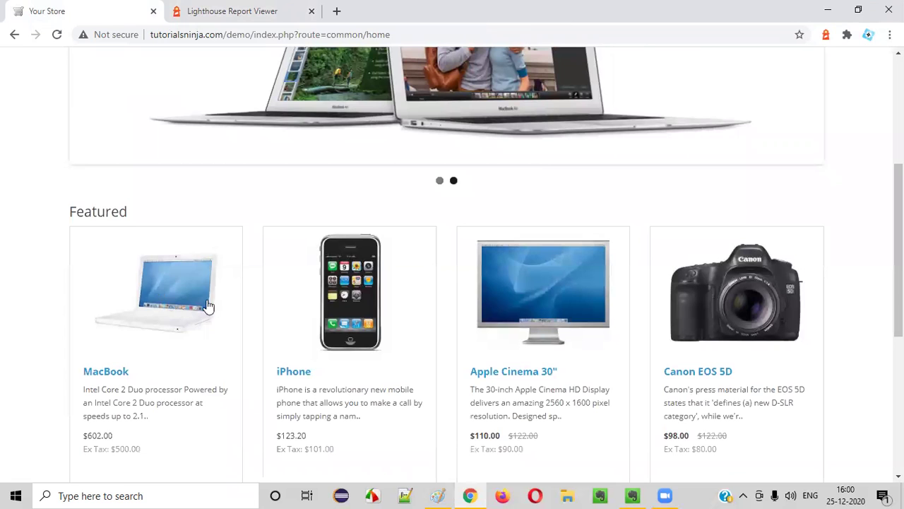
scroll(835, 338, down, 5)
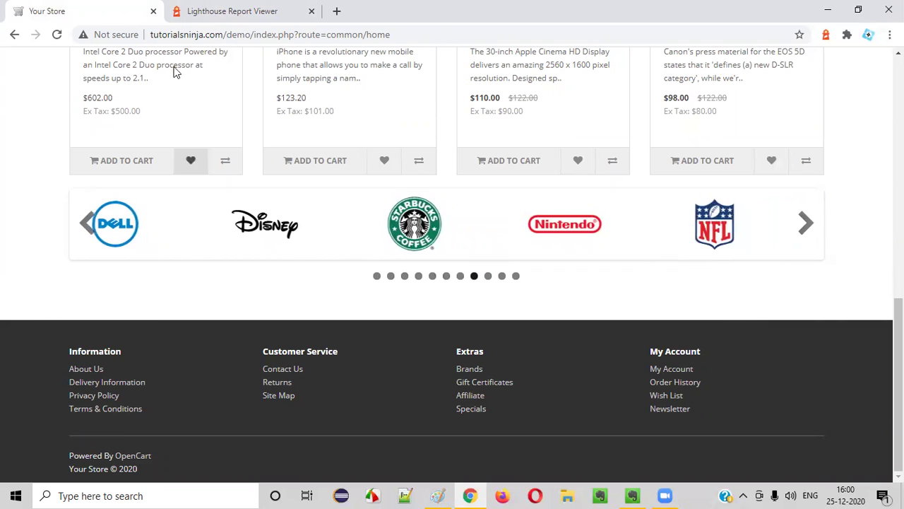
click(226, 13)
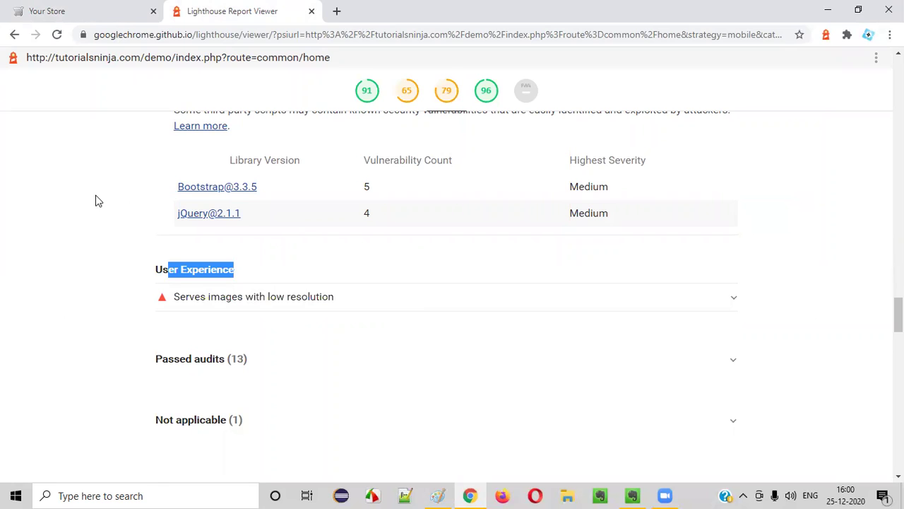
click(118, 266)
click(45, 8)
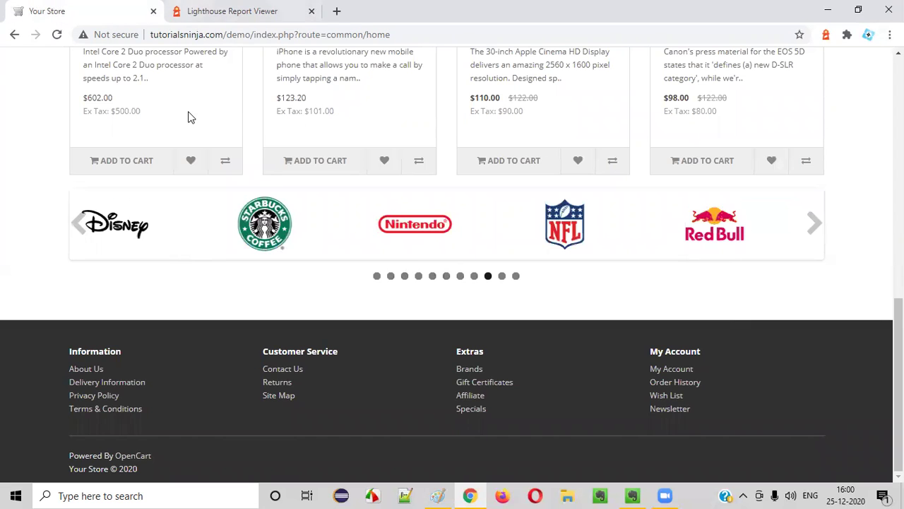
click(219, 11)
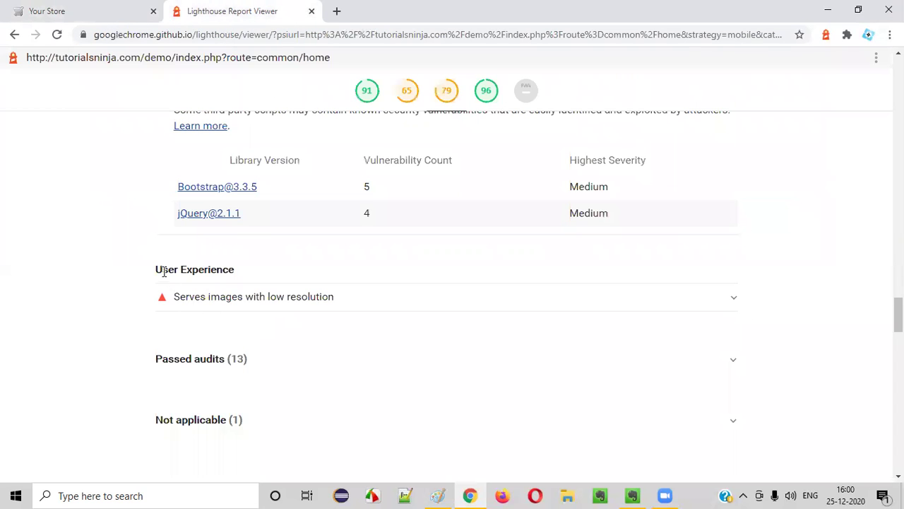
click(74, 10)
scroll(339, 283, up, 15)
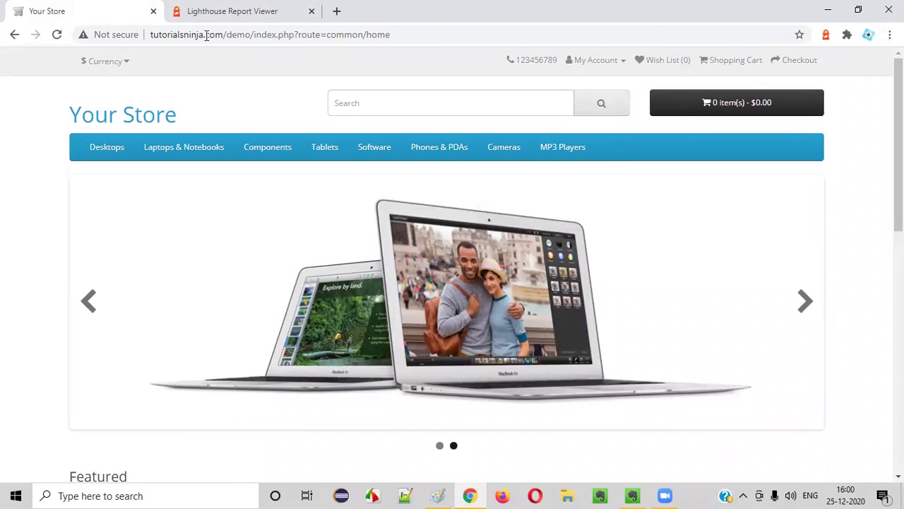
- Recheck the low-resolution images issue against the store home page banner and view the report's SEO section
key(ctrl+Tab)
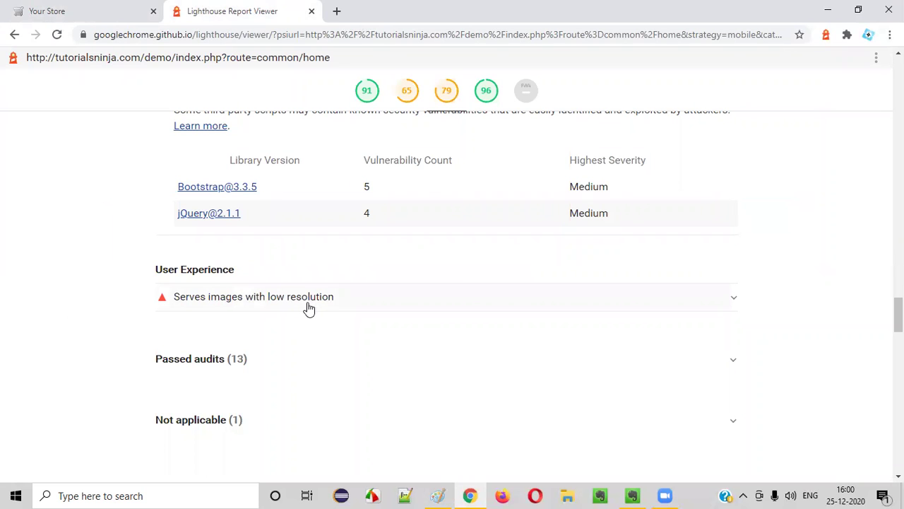
click(50, 9)
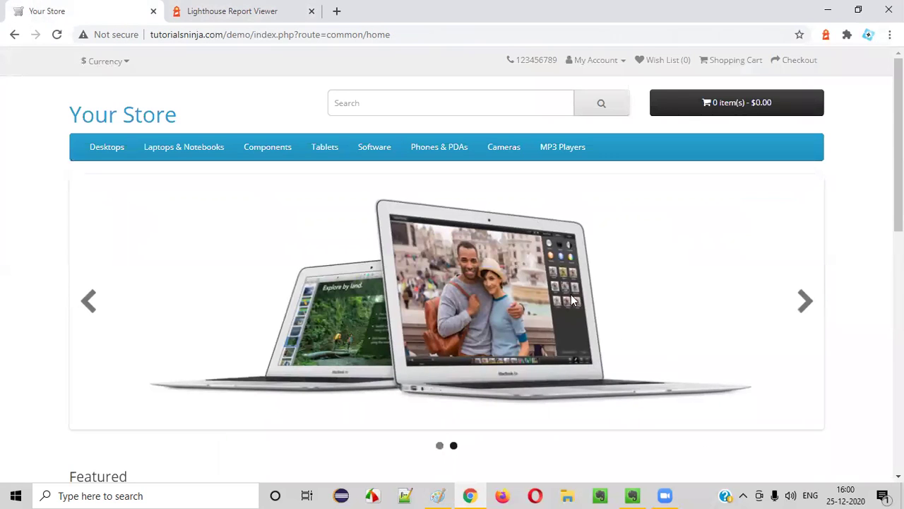
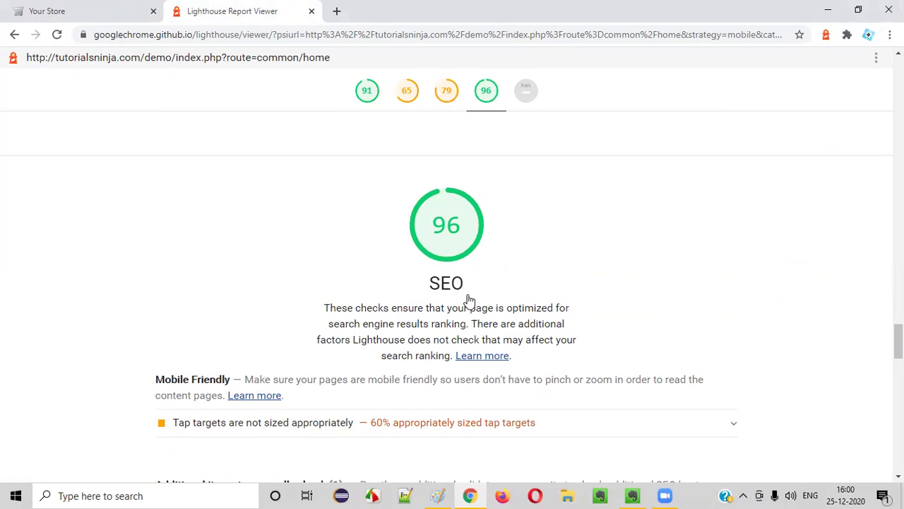
scroll(468, 236, down, 1)
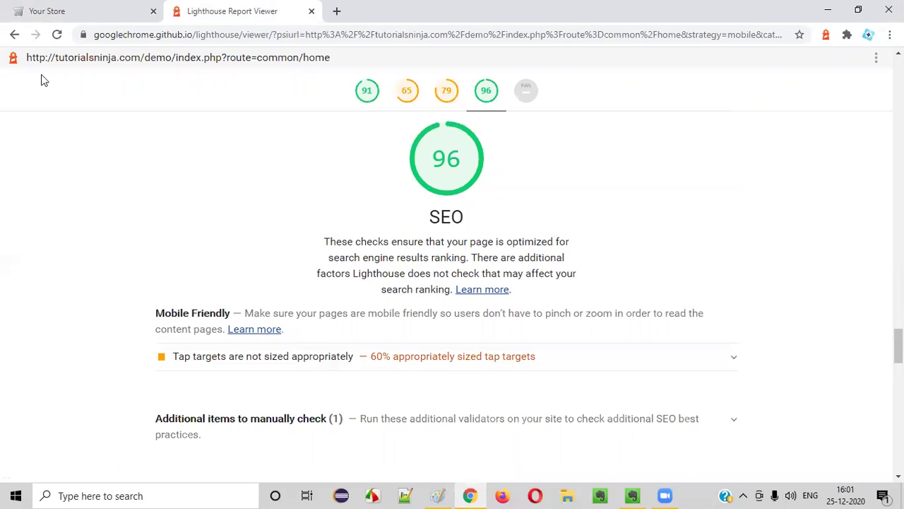
- Look over the store home page and its Components category menu, comparing it with the report's SEO section
click(85, 11)
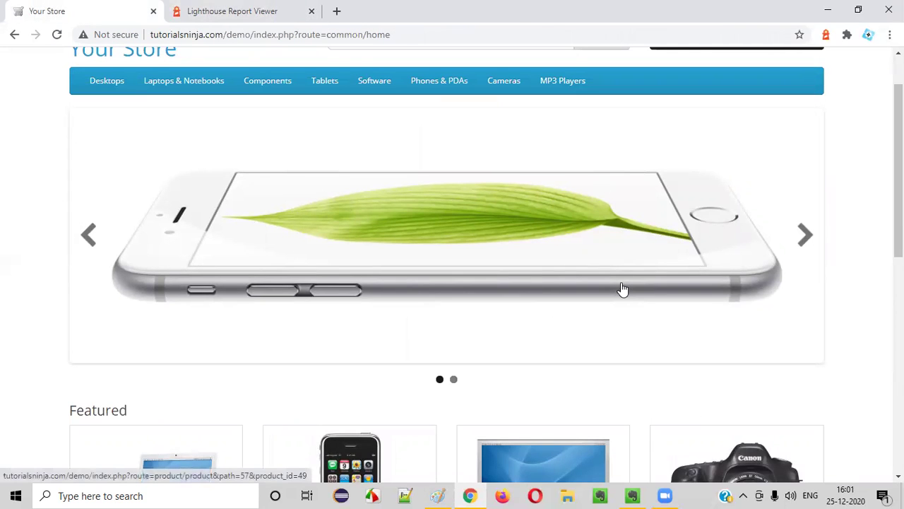
scroll(622, 290, up, 1)
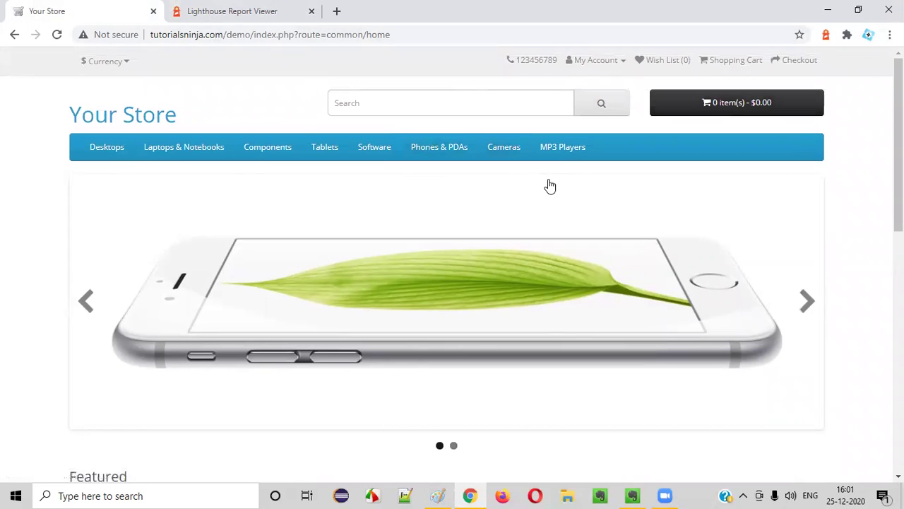
mouse_move(272, 157)
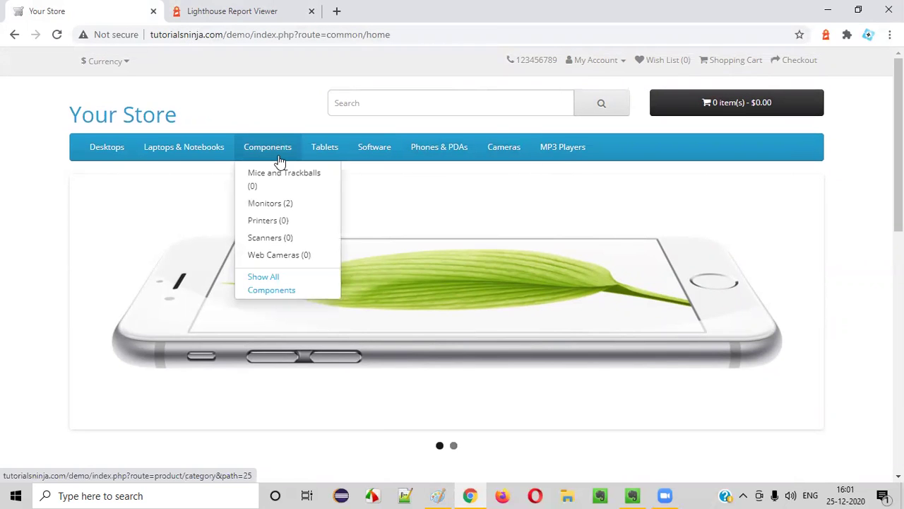
click(215, 21)
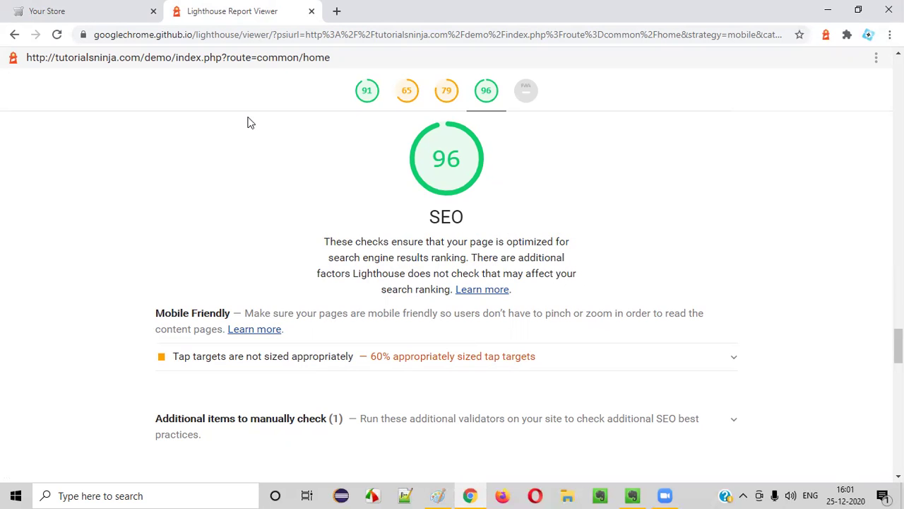
click(98, 20)
click(181, 20)
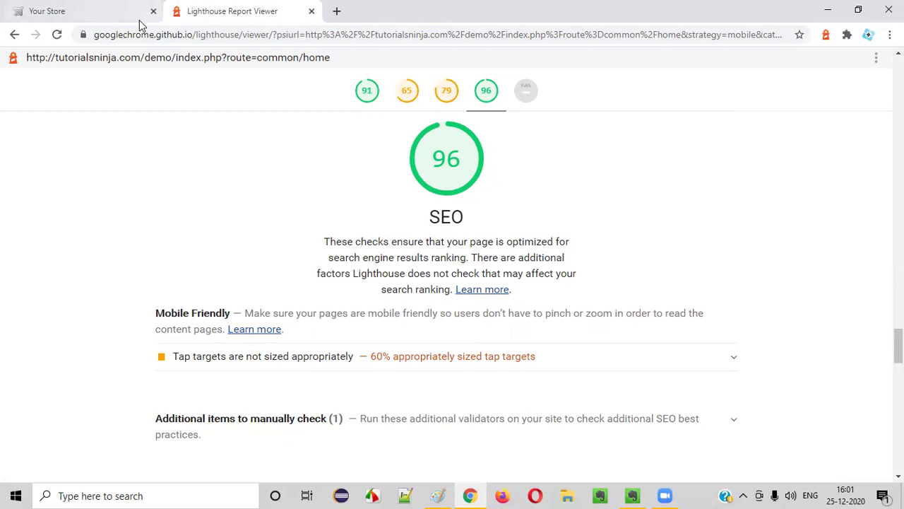
click(110, 8)
click(160, 16)
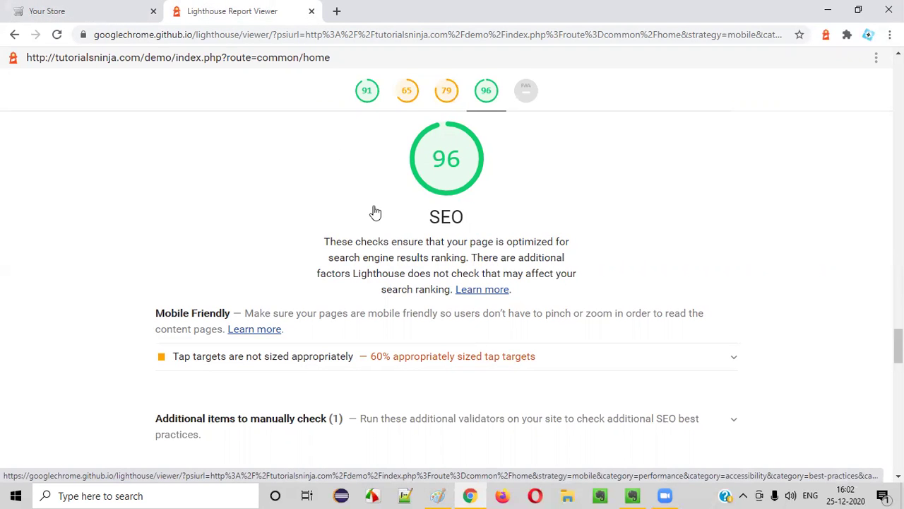
- Read the SEO section's description and the Mobile Friendly guidance above the tap targets audit
drag(372, 241, 585, 288)
click(578, 288)
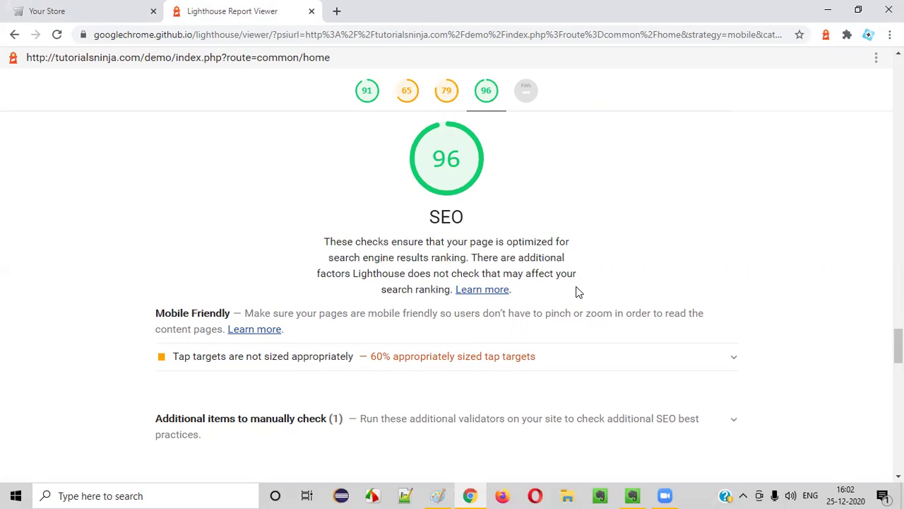
scroll(575, 293, down, 1)
scroll(575, 290, up, 1)
scroll(486, 315, down, 1)
drag(156, 246, 476, 270)
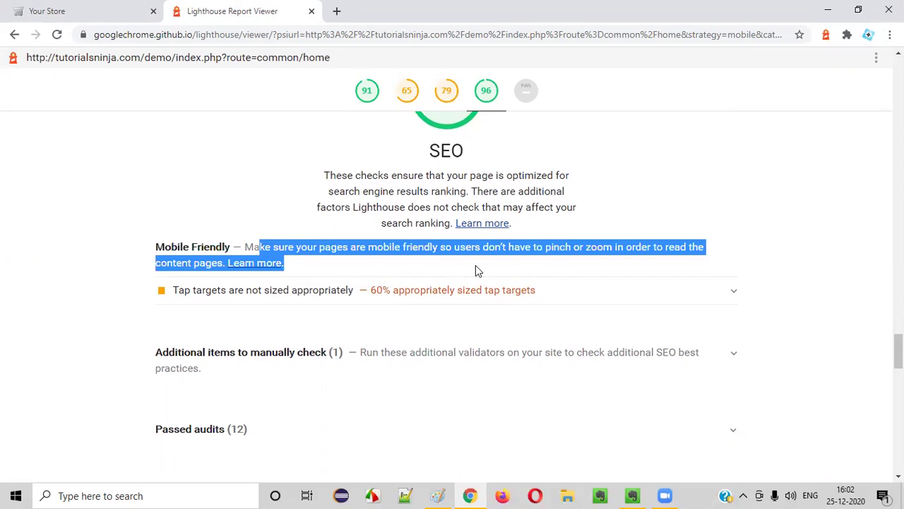
drag(533, 247, 650, 261)
click(512, 268)
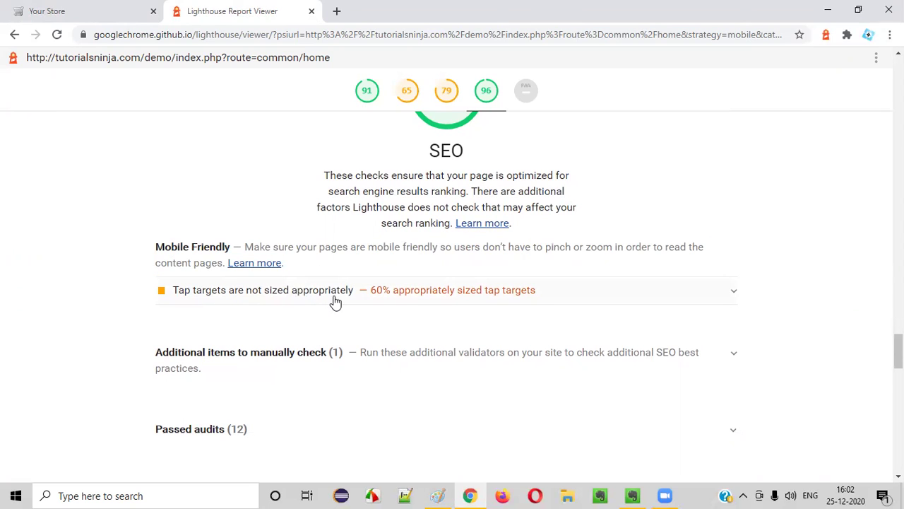
- Compare the Mobile Friendly guidance and tap targets audit with the store home page
scroll(438, 212, up, 2)
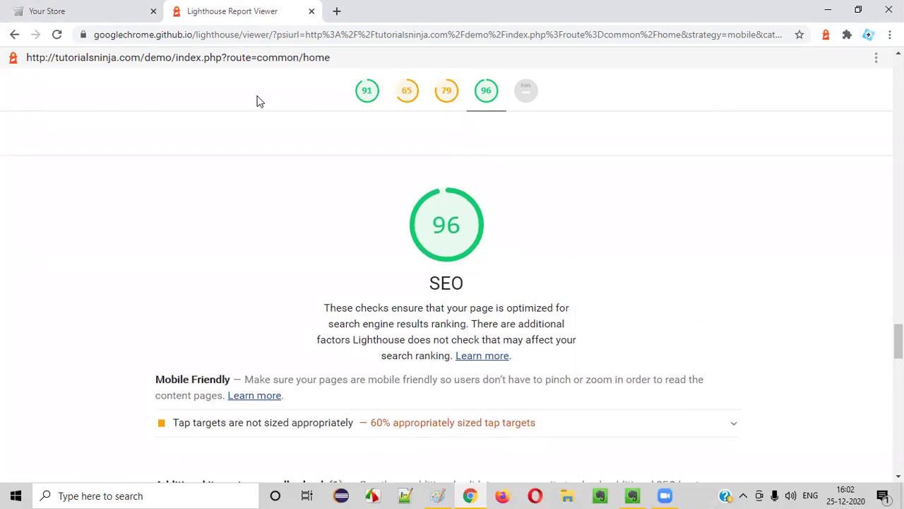
click(63, 9)
key(ctrl+Tab)
scroll(284, 302, down, 3)
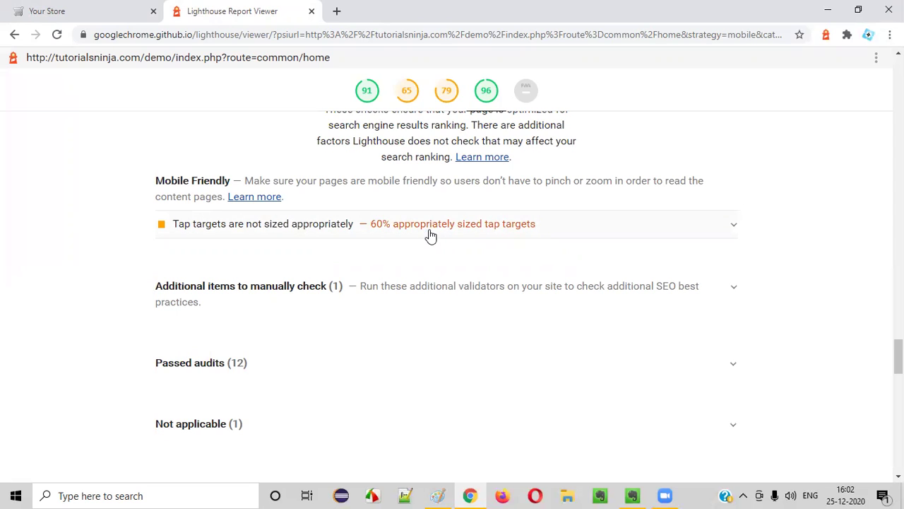
drag(164, 182, 286, 185)
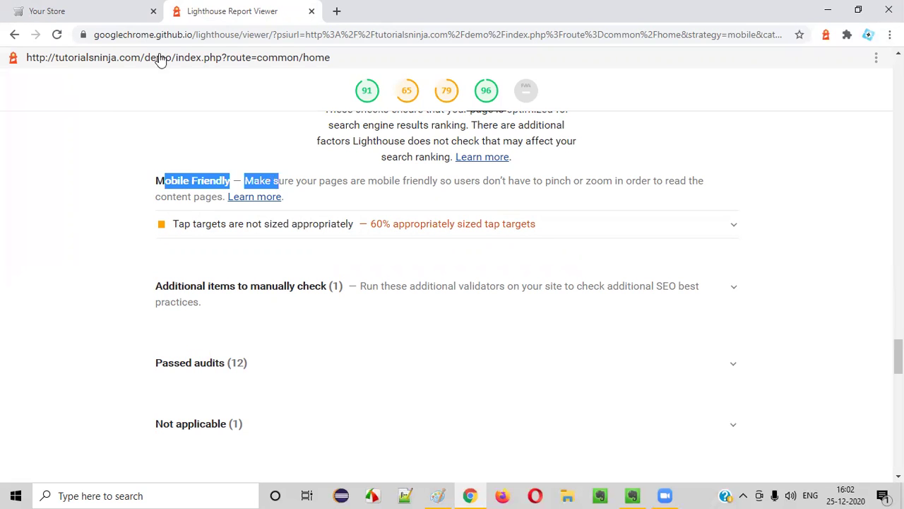
click(127, 14)
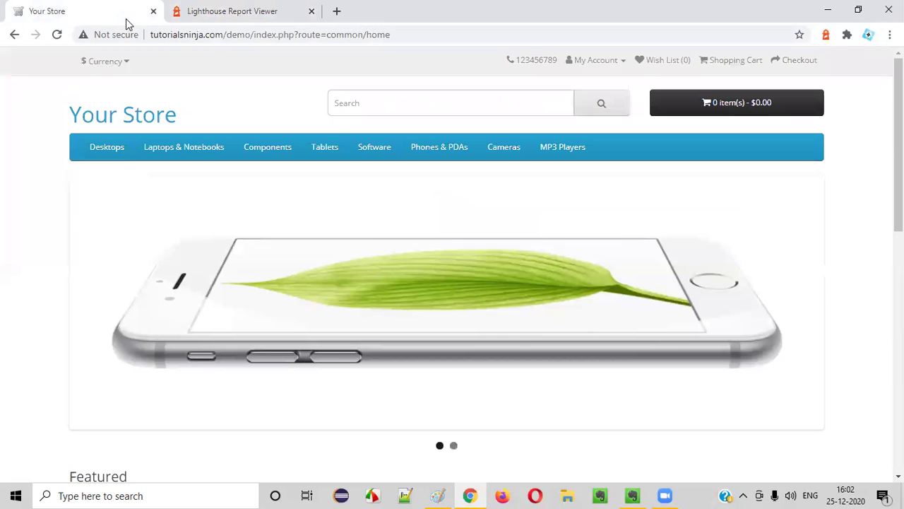
click(266, 22)
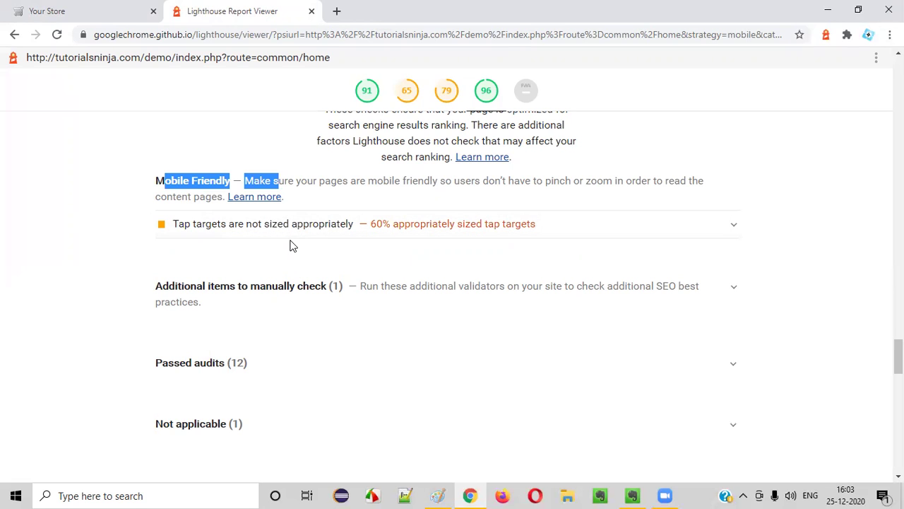
- View the remaining SEO groups and read the introduction to the Progressive Web App section
scroll(359, 238, down, 3)
scroll(365, 245, up, 2)
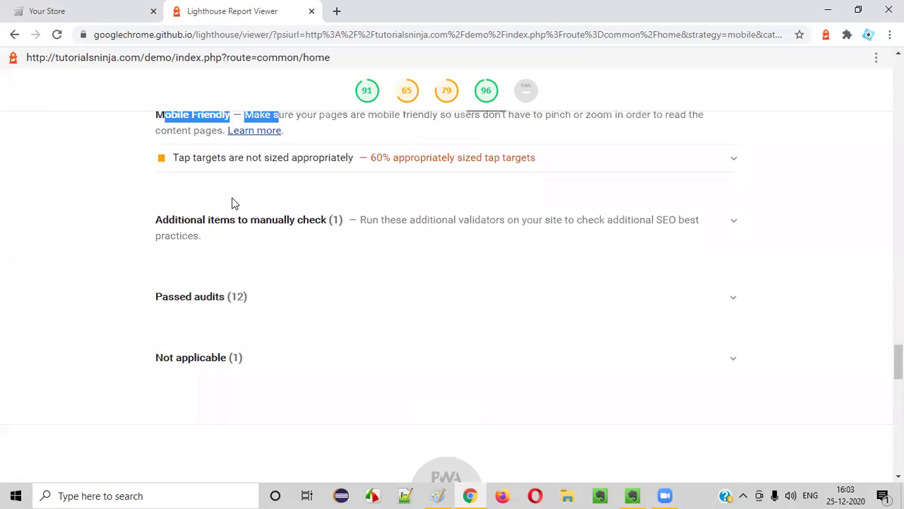
scroll(234, 204, down, 4)
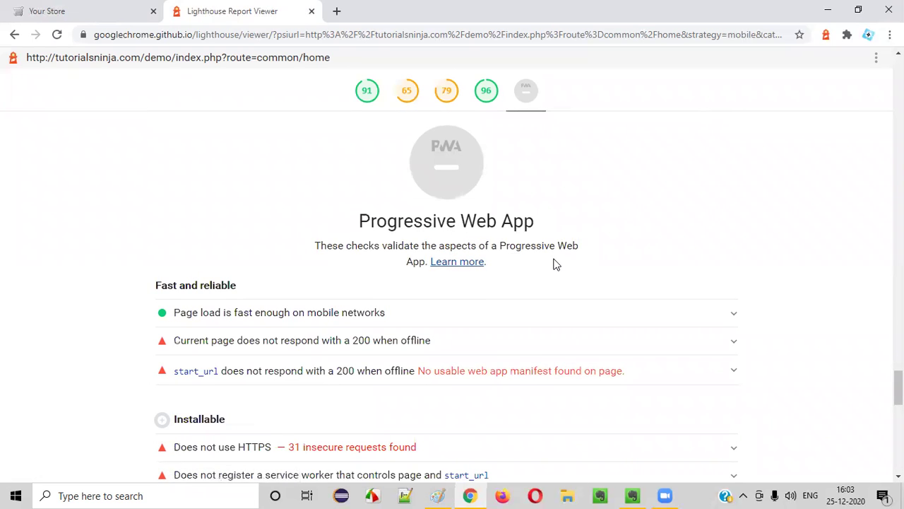
scroll(541, 261, up, 2)
scroll(497, 252, down, 1)
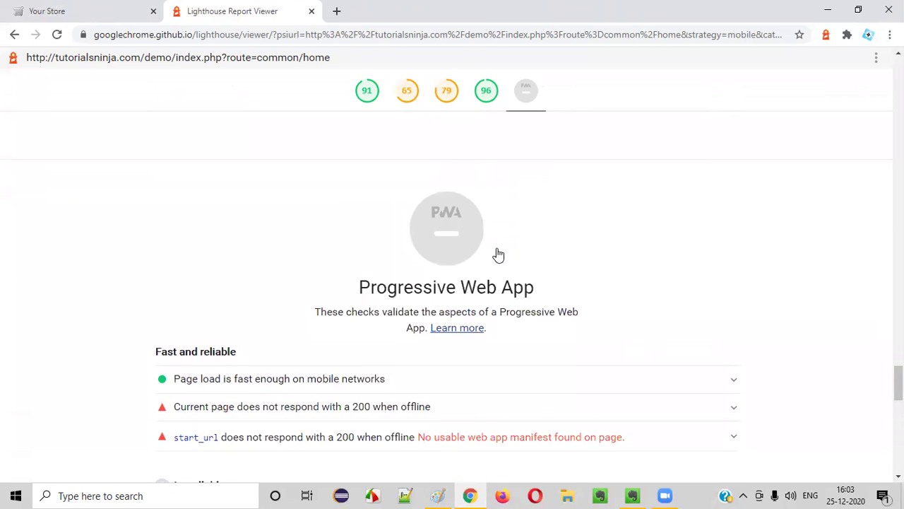
scroll(497, 254, down, 2)
scroll(393, 242, up, 1)
drag(374, 225, 767, 275)
scroll(318, 241, down, 2)
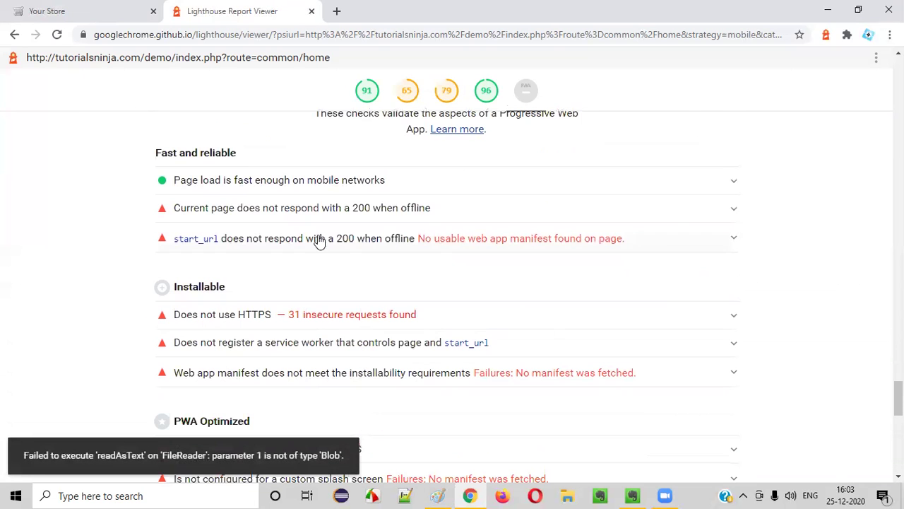
scroll(424, 212, up, 3)
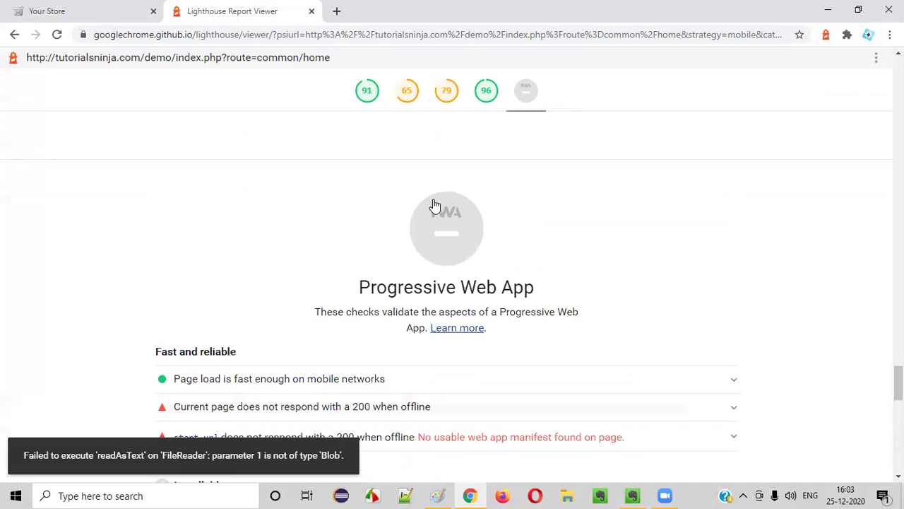
- Review the Progressive Web App audits from Fast and reliable through PWA Optimized, down to the report's Runtime Settings
scroll(423, 283, down, 10)
scroll(363, 356, up, 10)
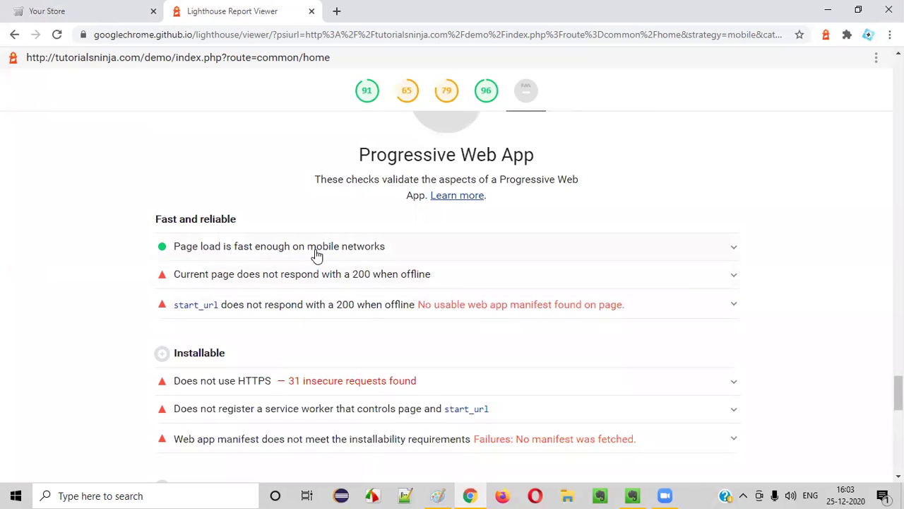
scroll(380, 307, down, 1)
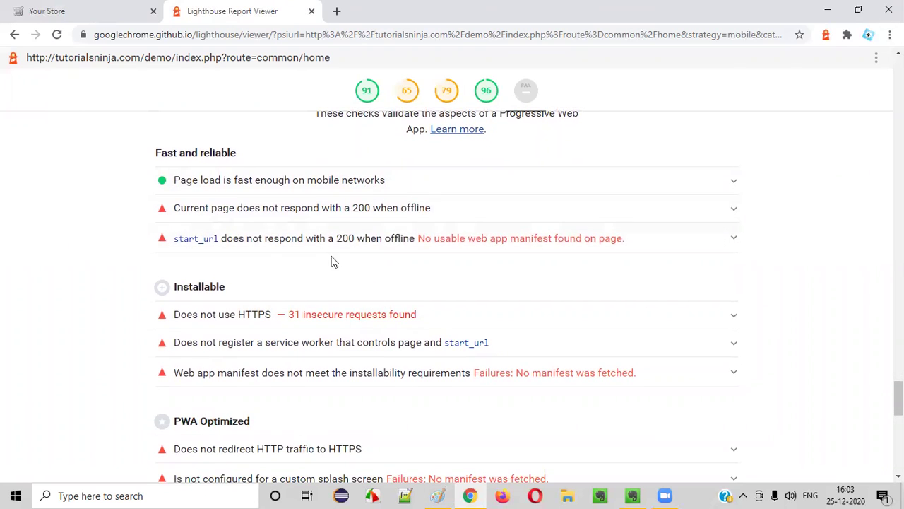
scroll(426, 248, down, 2)
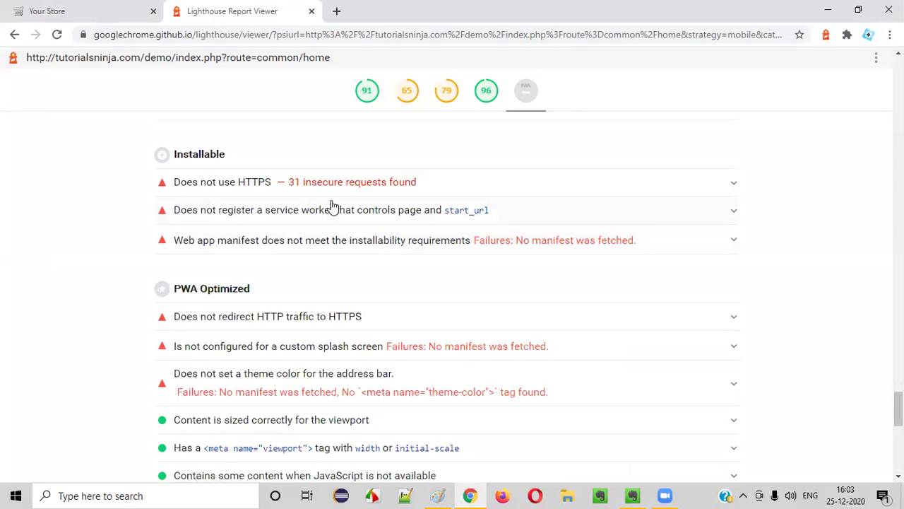
scroll(365, 252, down, 1)
scroll(349, 258, down, 2)
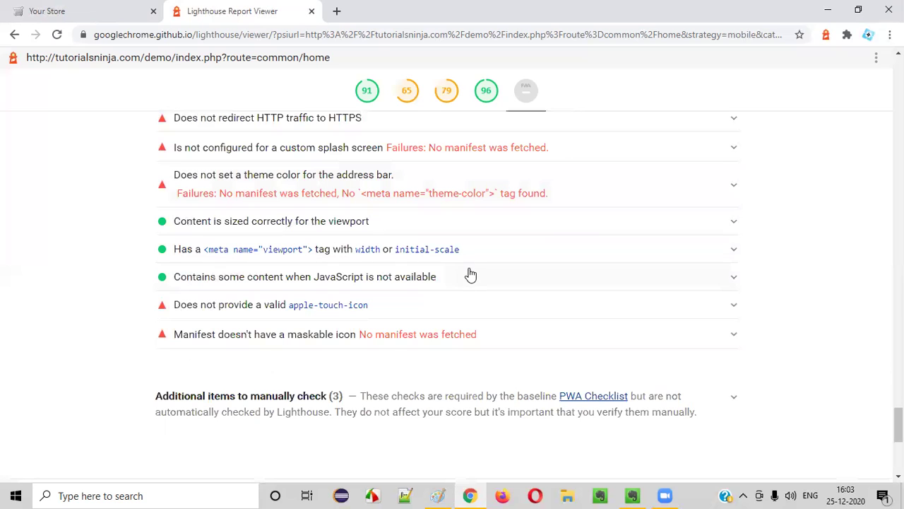
scroll(279, 252, down, 1)
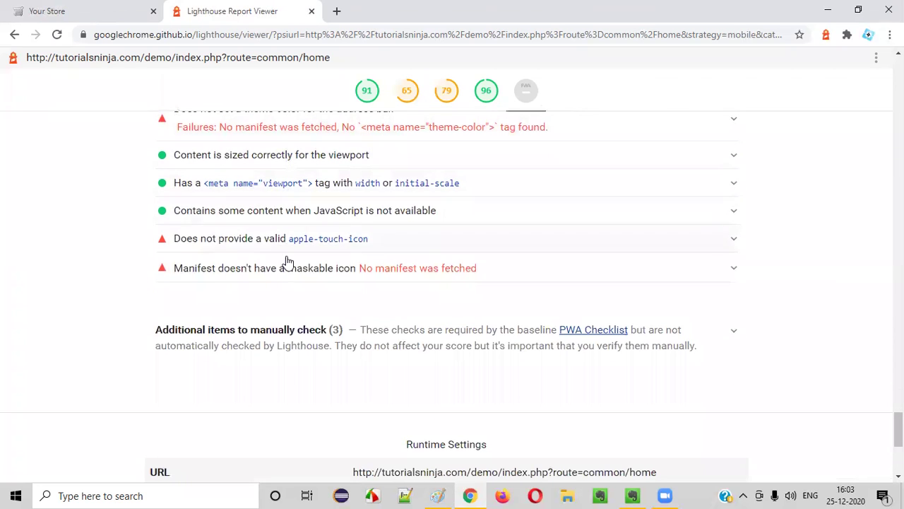
scroll(295, 225, down, 4)
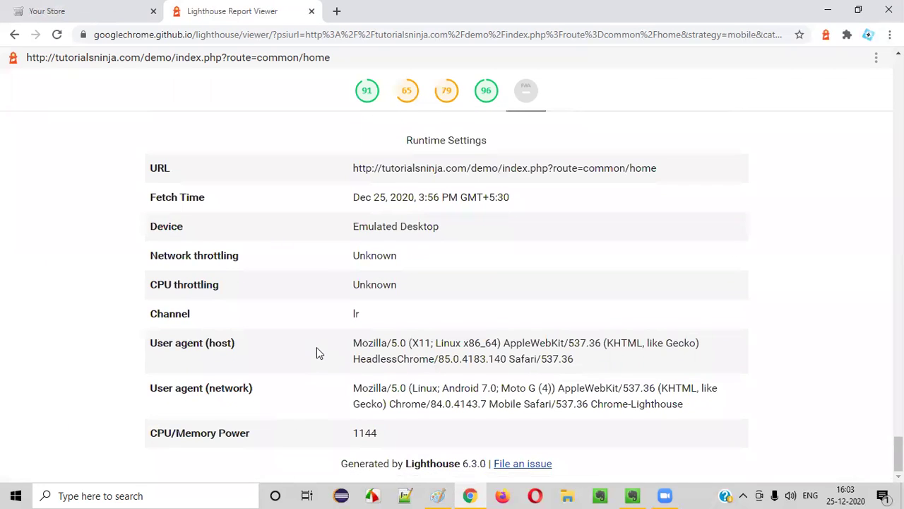
- Return to the report's category score overview and briefly show the Lighthouse extension's report generation popup
scroll(310, 339, up, 15)
scroll(306, 321, up, 20)
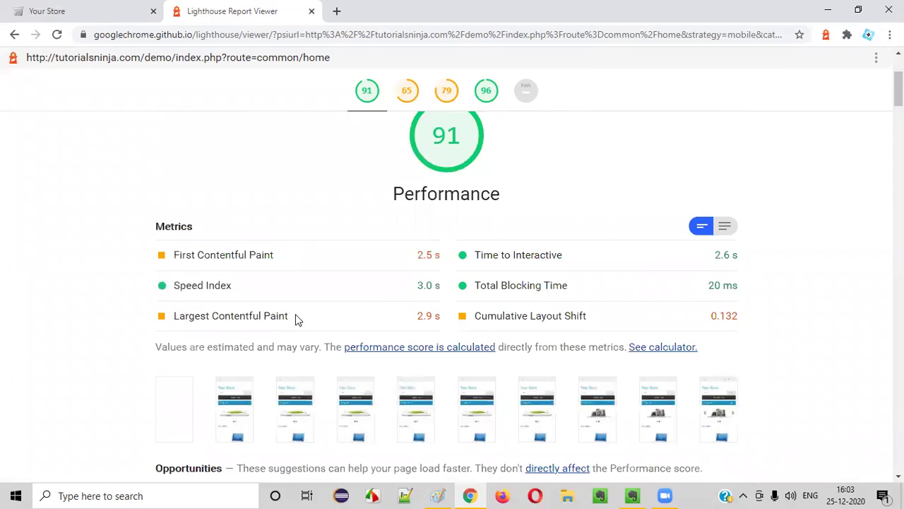
scroll(296, 319, up, 2)
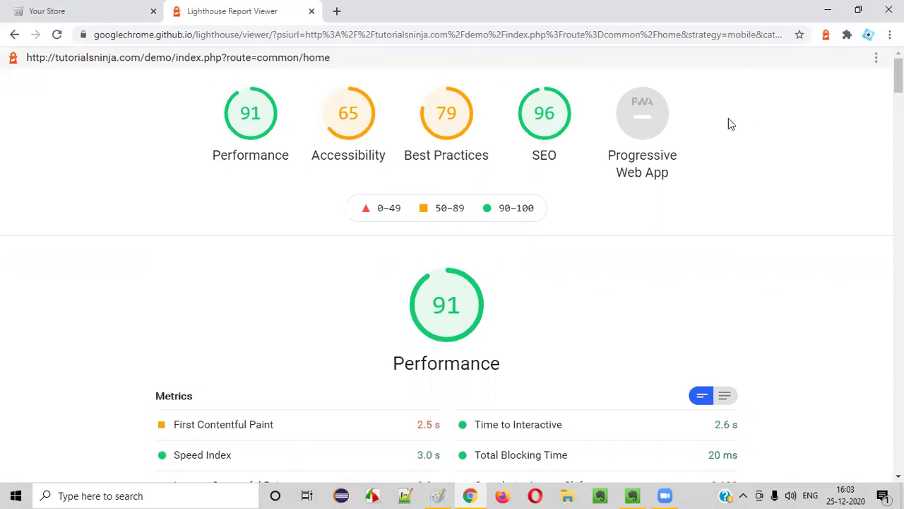
click(826, 35)
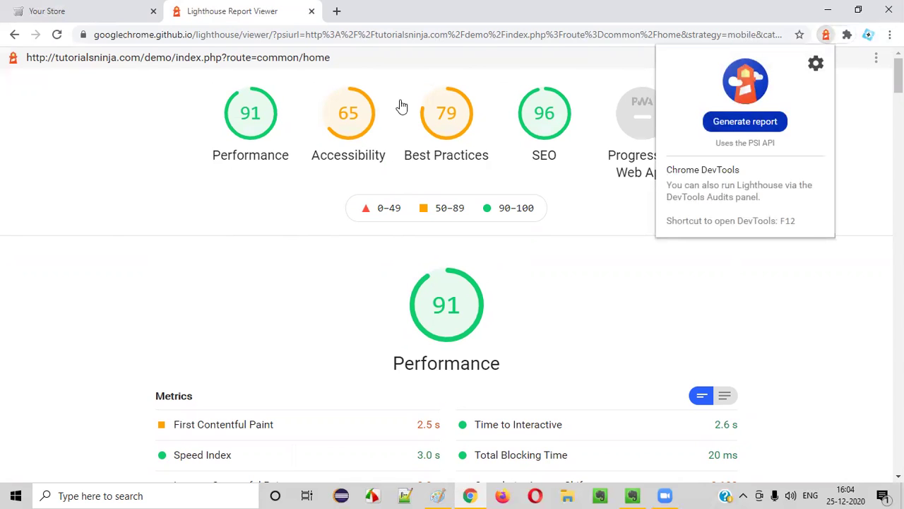
click(95, 214)
- Skim the report's Performance and Accessibility sections once more
scroll(96, 211, down, 15)
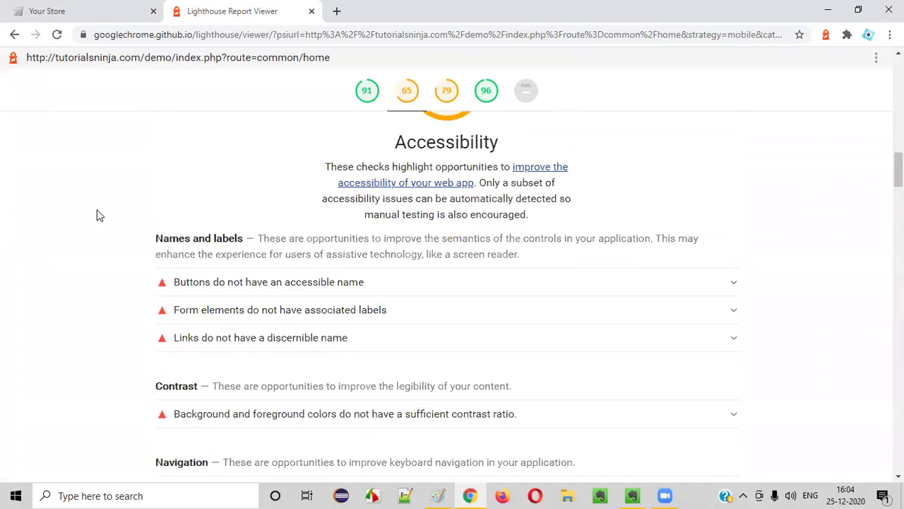
scroll(243, 74, up, 15)
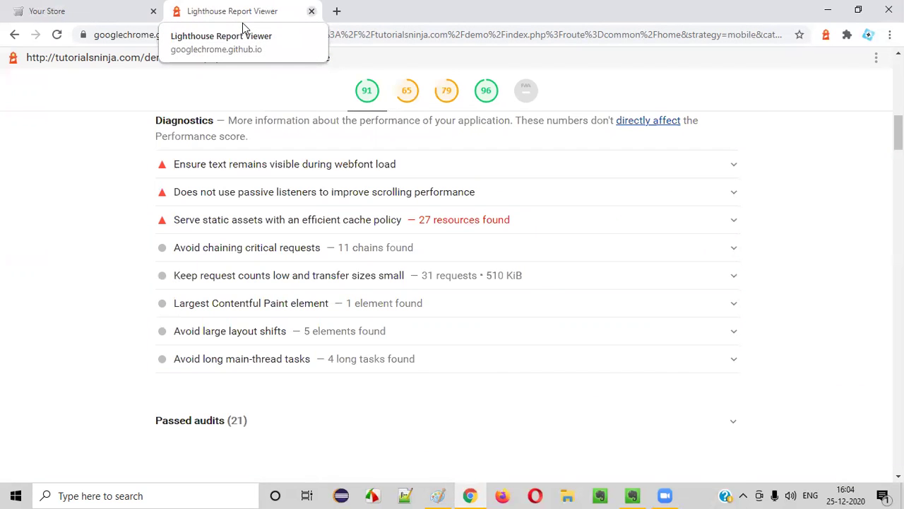
scroll(297, 283, up, 8)
- Switch to Paint to review the Lighthouse testing topics, and bring up the Evernote note on the Lighthouse Chrome addon
click(439, 495)
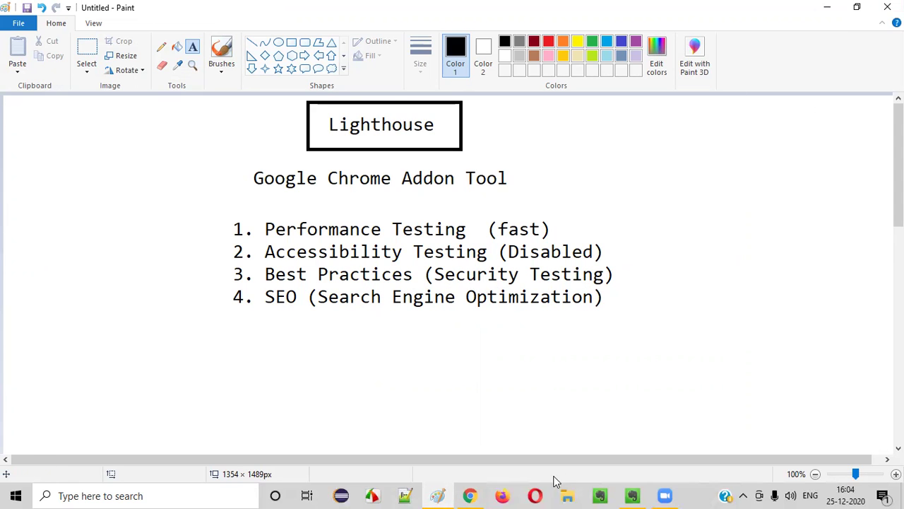
click(620, 493)
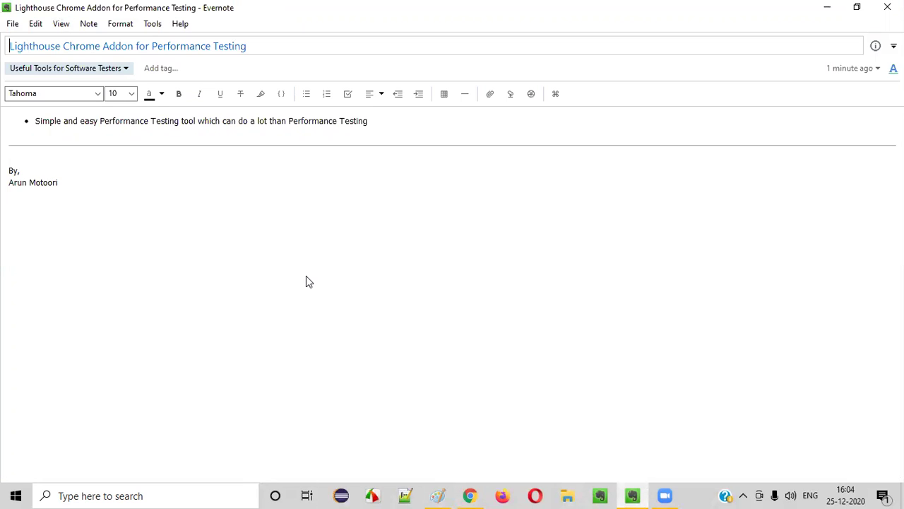
click(332, 240)
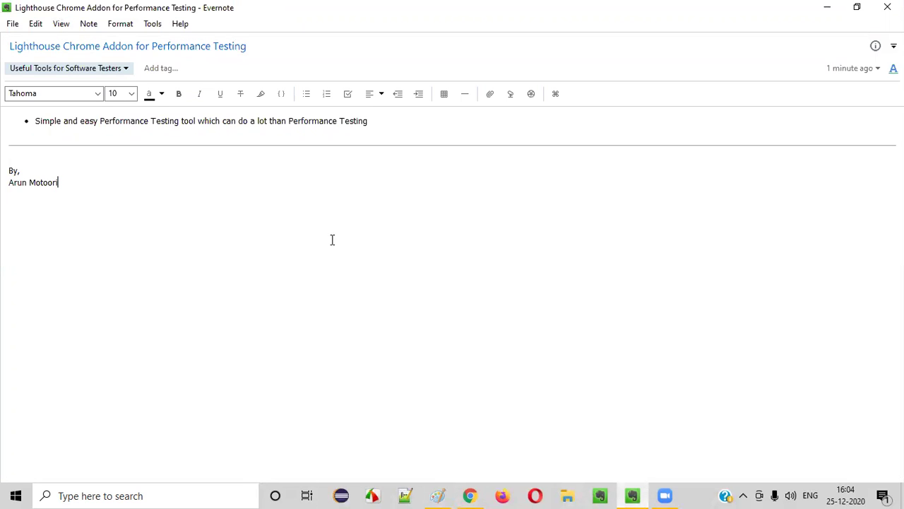